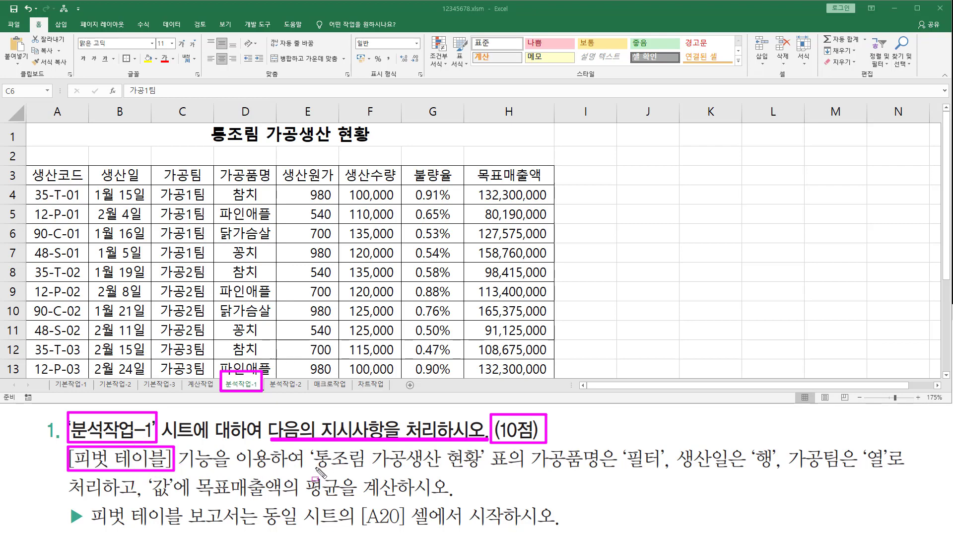
# Read the pivot table task for the 통조림 가공생산 현황 table on the 분석작업-1 sheet, including its field layout and start cell
pyautogui.moveTo(311, 470); pyautogui.dragTo(480, 472)
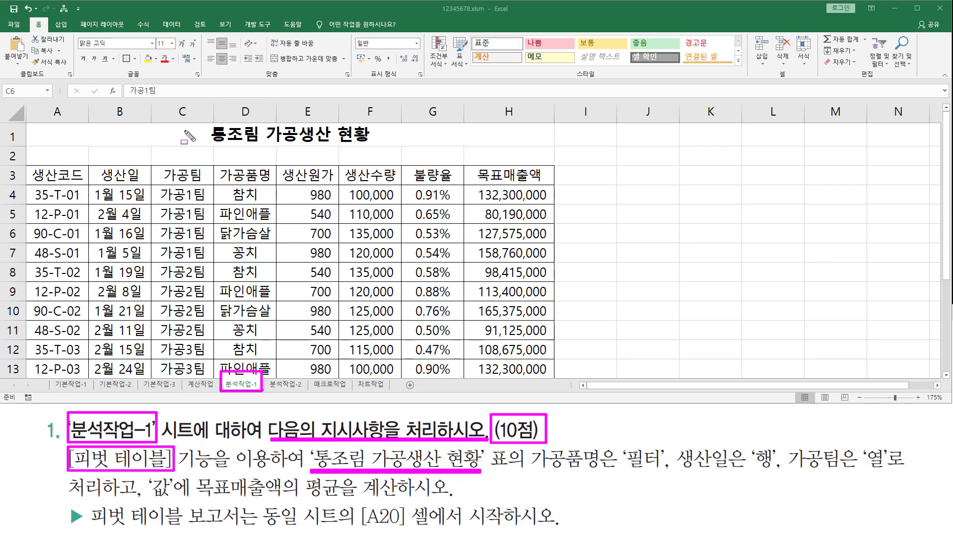
pyautogui.moveTo(205, 146); pyautogui.dragTo(382, 147)
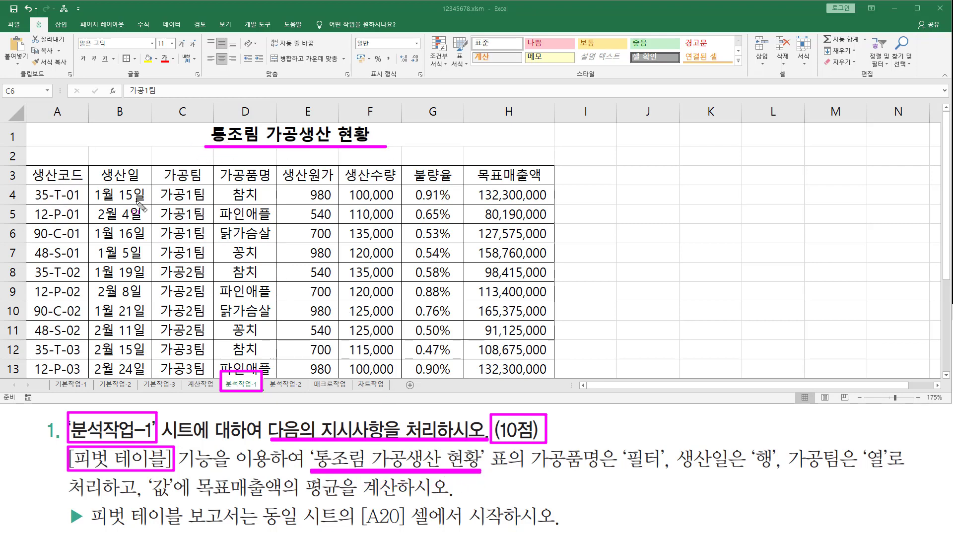
pyautogui.moveTo(30, 167)
pyautogui.mouseDown()
pyautogui.moveTo(64, 203)
pyautogui.moveTo(527, 331)
pyautogui.moveTo(537, 360)
pyautogui.mouseUp()
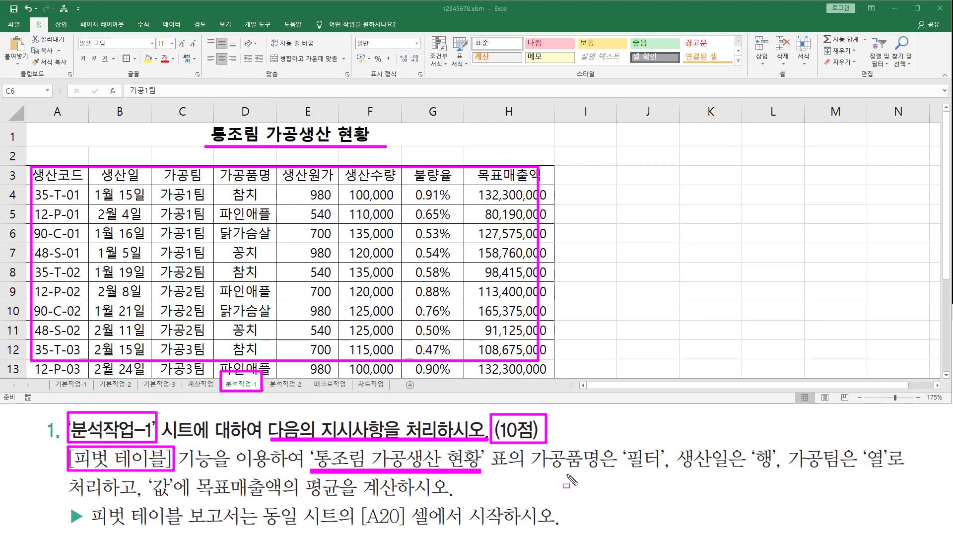
pyautogui.moveTo(528, 470)
pyautogui.mouseDown()
pyautogui.moveTo(586, 472)
pyautogui.moveTo(611, 447)
pyautogui.moveTo(602, 449)
pyautogui.moveTo(633, 471)
pyautogui.moveTo(889, 470)
pyautogui.mouseUp()
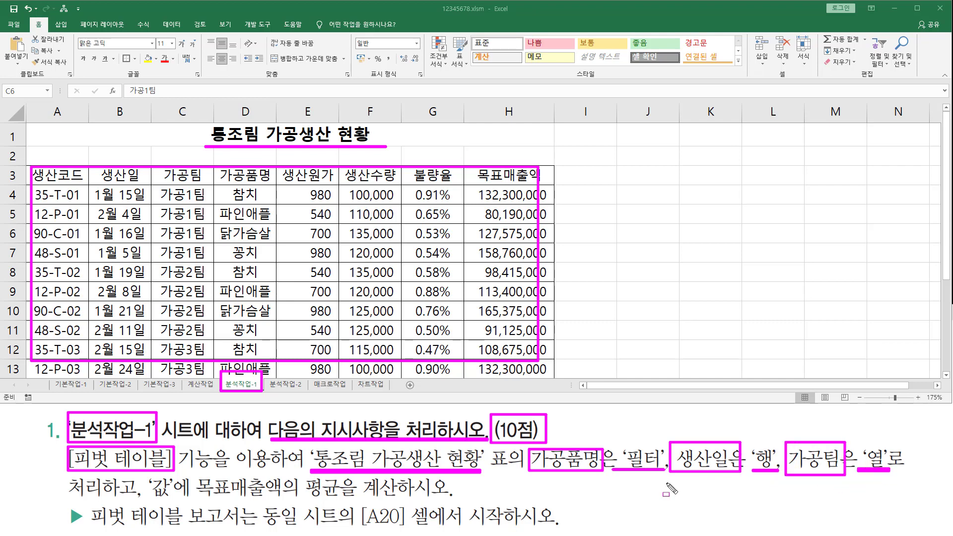
pyautogui.moveTo(148, 475)
pyautogui.mouseDown()
pyautogui.moveTo(175, 498)
pyautogui.moveTo(375, 499)
pyautogui.mouseUp()
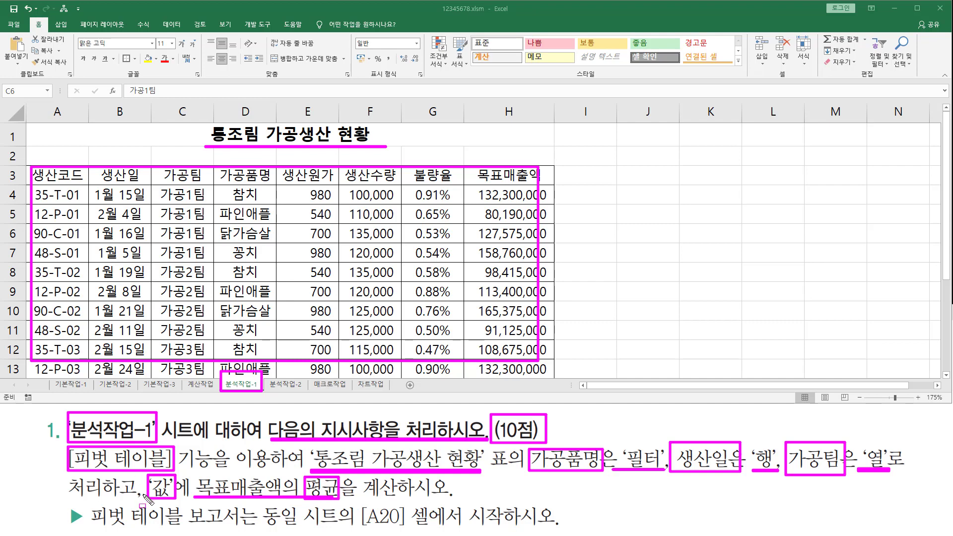
pyautogui.moveTo(99, 524); pyautogui.dragTo(244, 525)
pyautogui.moveTo(358, 502)
pyautogui.mouseDown()
pyautogui.moveTo(386, 528)
pyautogui.moveTo(411, 528)
pyautogui.mouseUp()
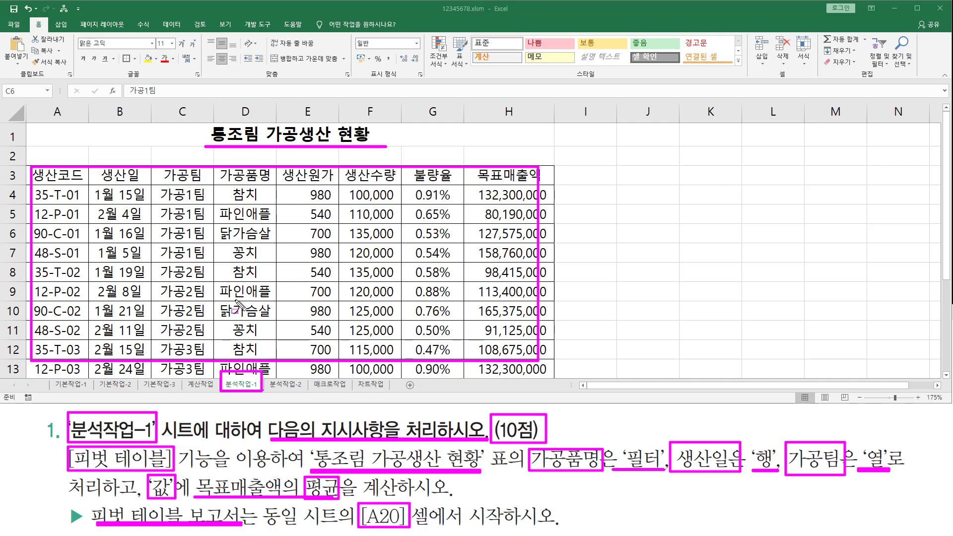
pyautogui.press('Escape')
pyautogui.hotkey('ctrl', '2')
pyautogui.moveTo(28, 165)
pyautogui.mouseDown()
pyautogui.moveTo(585, 372)
pyautogui.moveTo(545, 373)
pyautogui.mouseUp()
pyautogui.press('Escape')
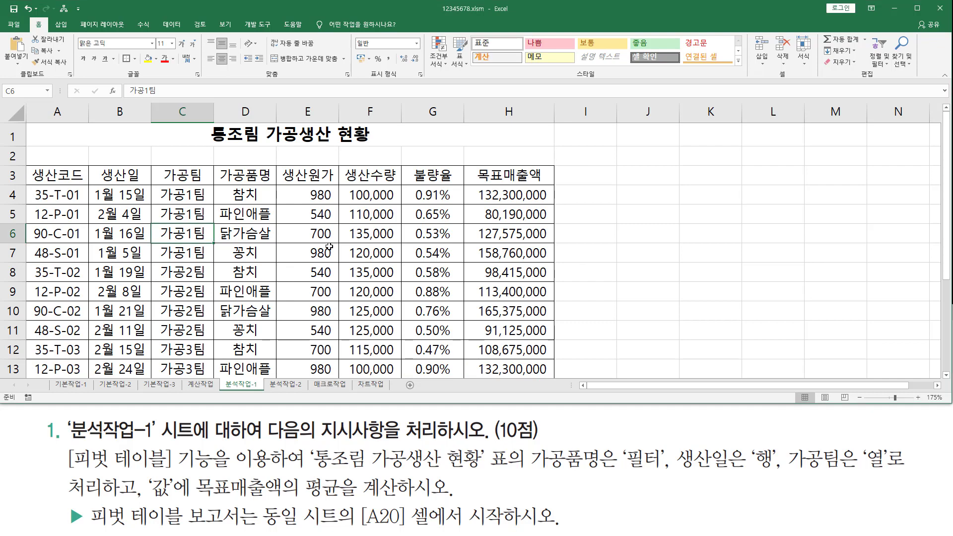
# Start creating a pivot table from the 통조림 가공생산 현황 data in A3:H15 on the 분석작업-1 sheet
pyautogui.press('Right')
pyautogui.press('Right')
pyautogui.press('Right')
pyautogui.press('Down')
pyautogui.press('Down')
pyautogui.click(310, 297)
pyautogui.click(307, 336)
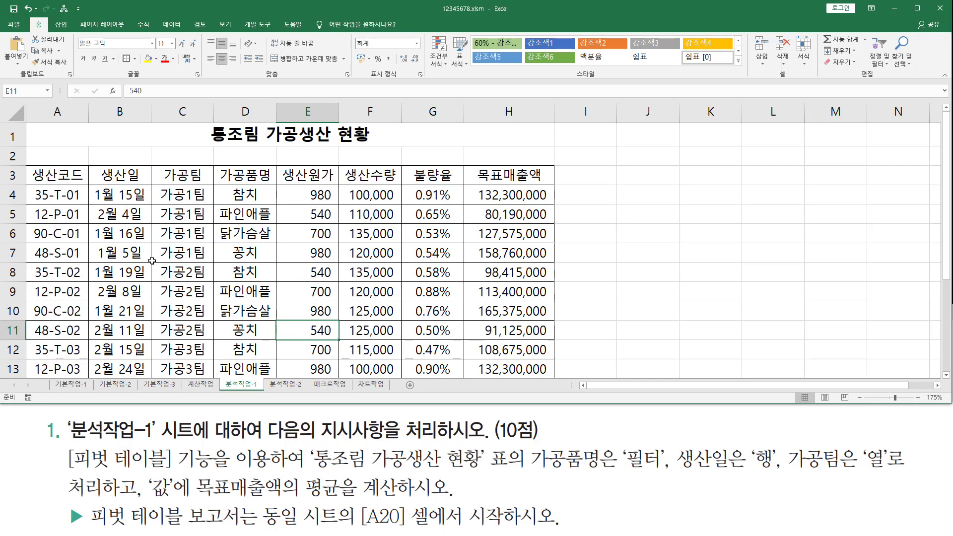
pyautogui.click(61, 26)
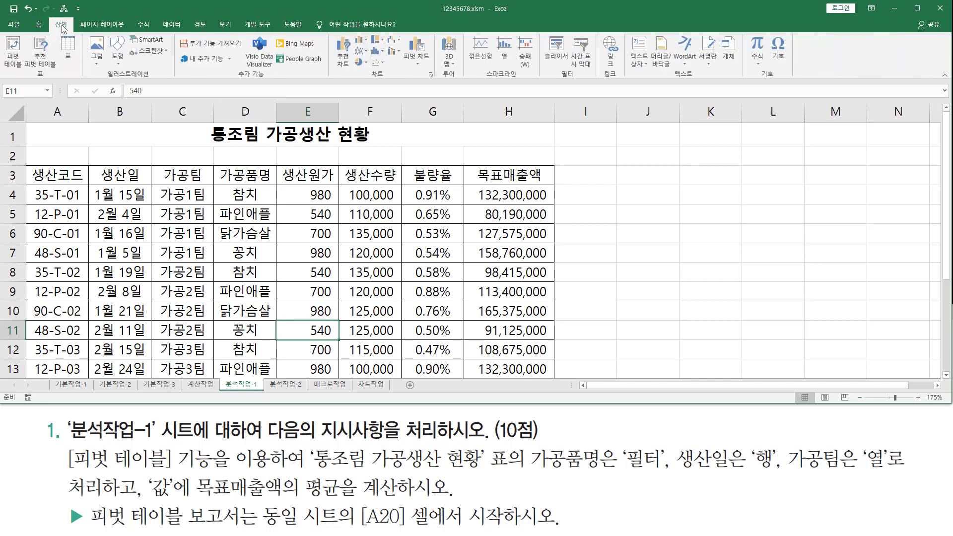
pyautogui.click(18, 67)
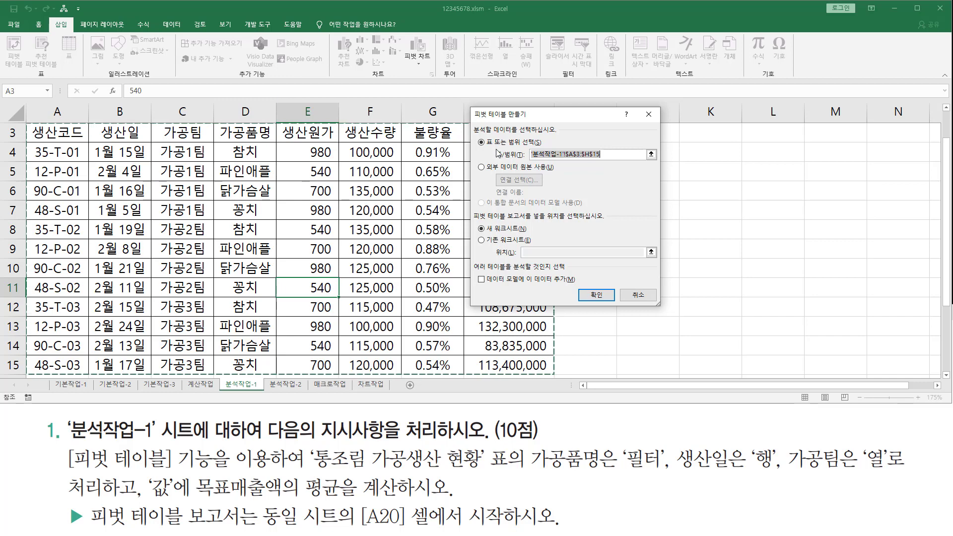
pyautogui.moveTo(474, 134)
pyautogui.mouseDown()
pyautogui.moveTo(551, 135)
pyautogui.moveTo(559, 124)
pyautogui.mouseUp()
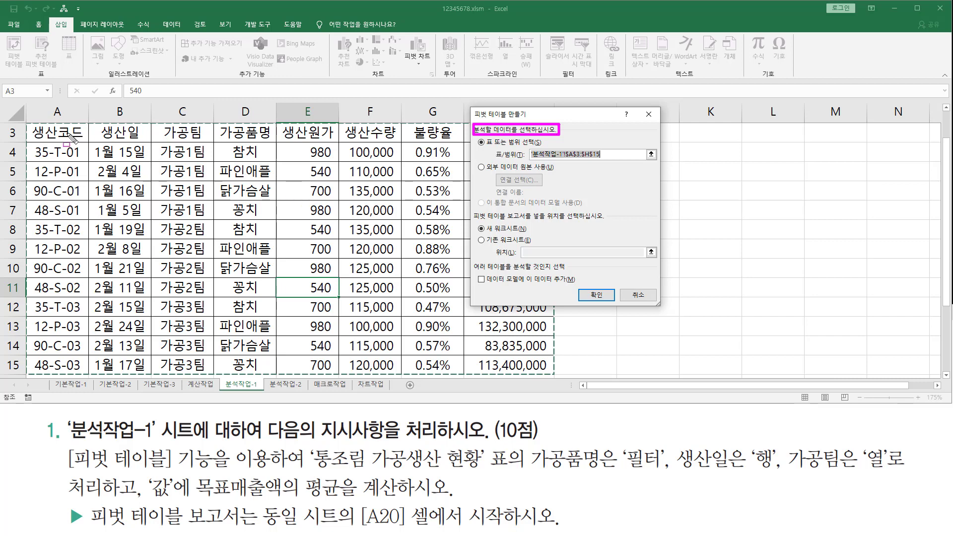
pyautogui.moveTo(31, 124)
pyautogui.mouseDown()
pyautogui.moveTo(75, 175)
pyautogui.moveTo(529, 371)
pyautogui.mouseUp()
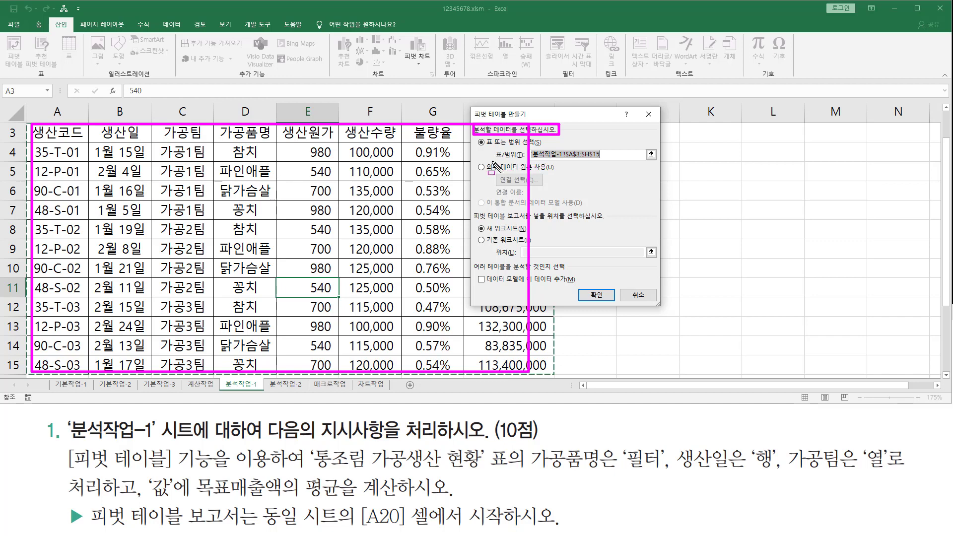
pyautogui.moveTo(496, 159); pyautogui.dragTo(605, 160)
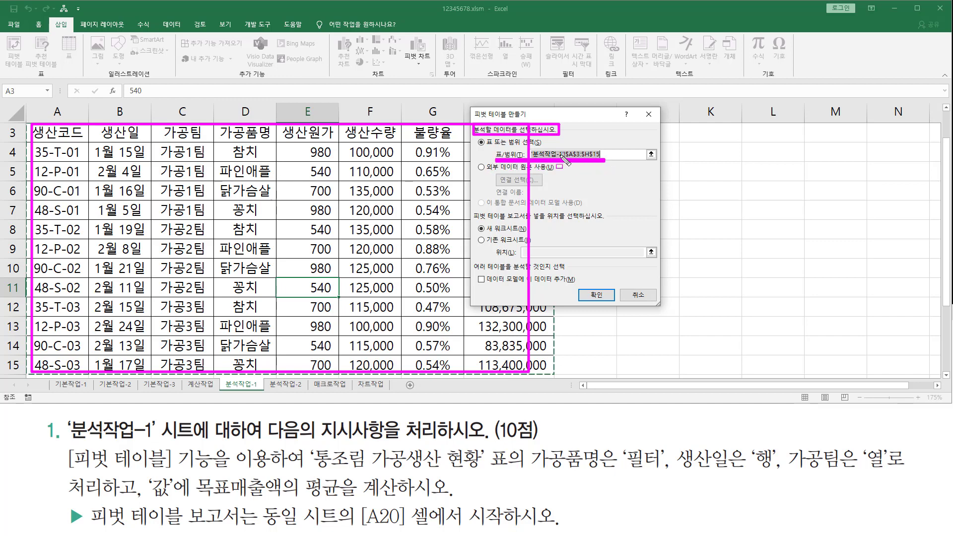
pyautogui.moveTo(531, 145); pyautogui.dragTo(610, 162)
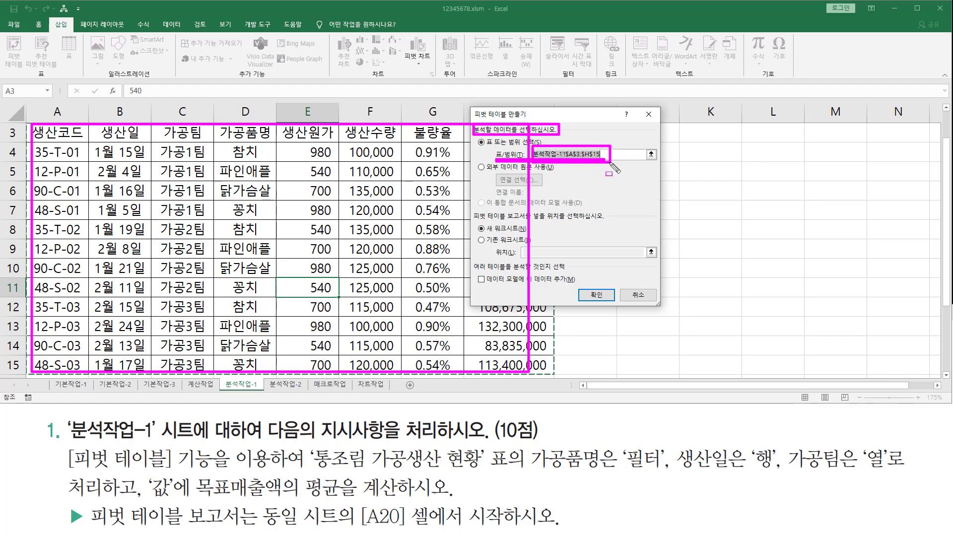
pyautogui.press('Escape')
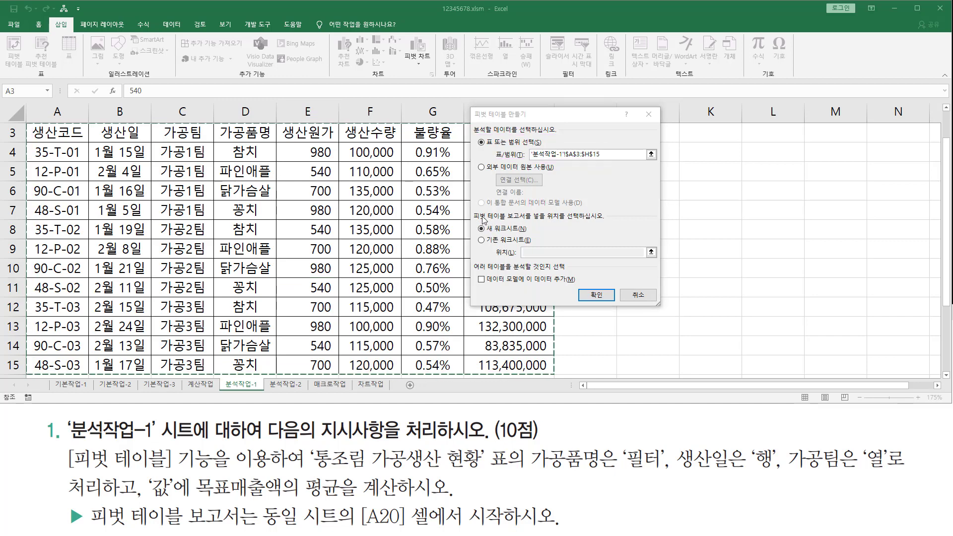
pyautogui.moveTo(473, 211); pyautogui.dragTo(614, 224)
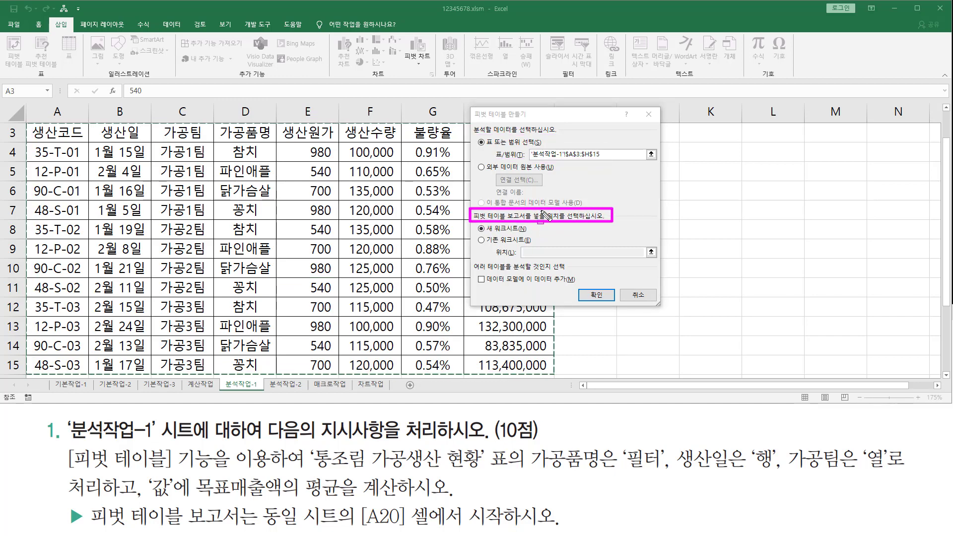
pyautogui.moveTo(259, 526)
pyautogui.mouseDown()
pyautogui.moveTo(350, 527)
pyautogui.moveTo(367, 502)
pyautogui.moveTo(505, 531)
pyautogui.mouseUp()
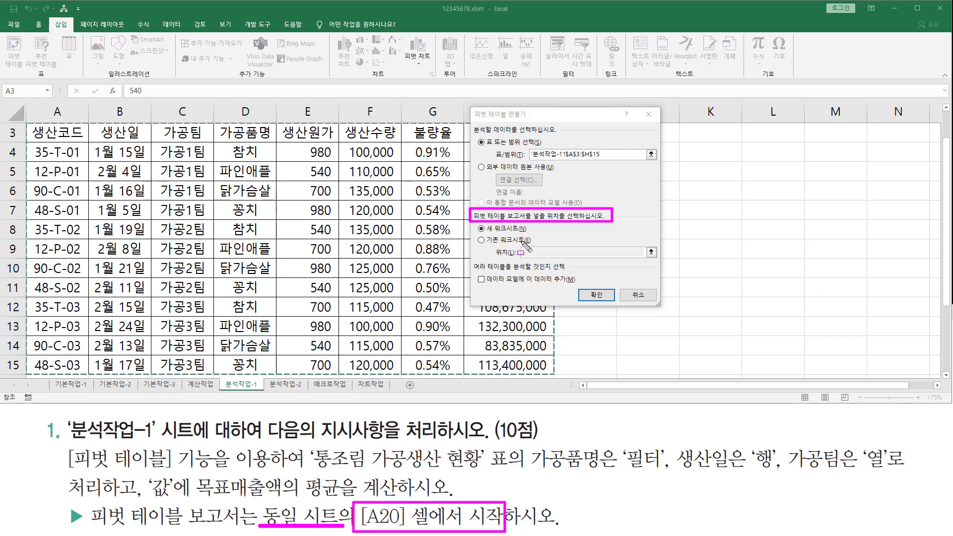
# Place the pivot table report on the existing 분석작업-1 worksheet starting at cell A20 and create it
pyautogui.click(490, 242)
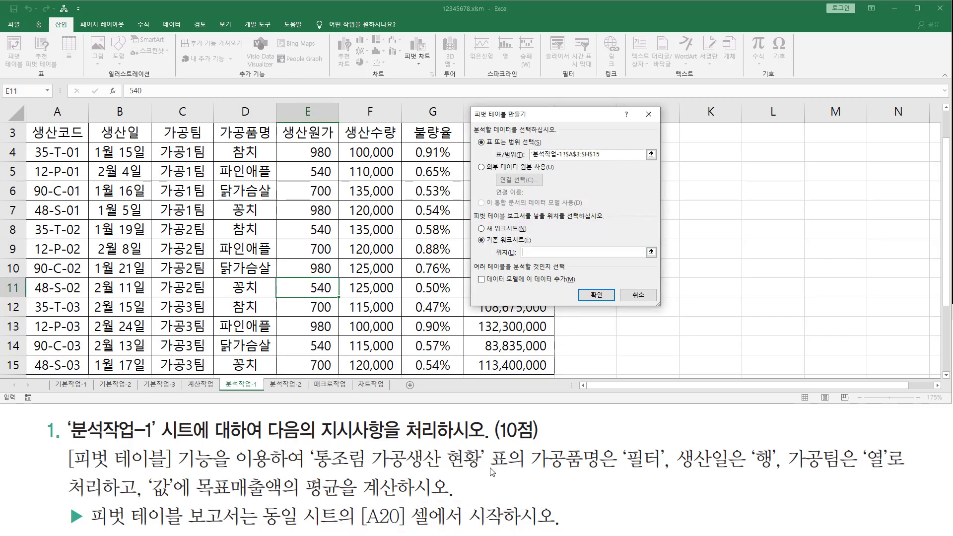
pyautogui.scroll(-5, 233, 346)
pyautogui.scroll(2, 174, 270)
pyautogui.click(56, 325)
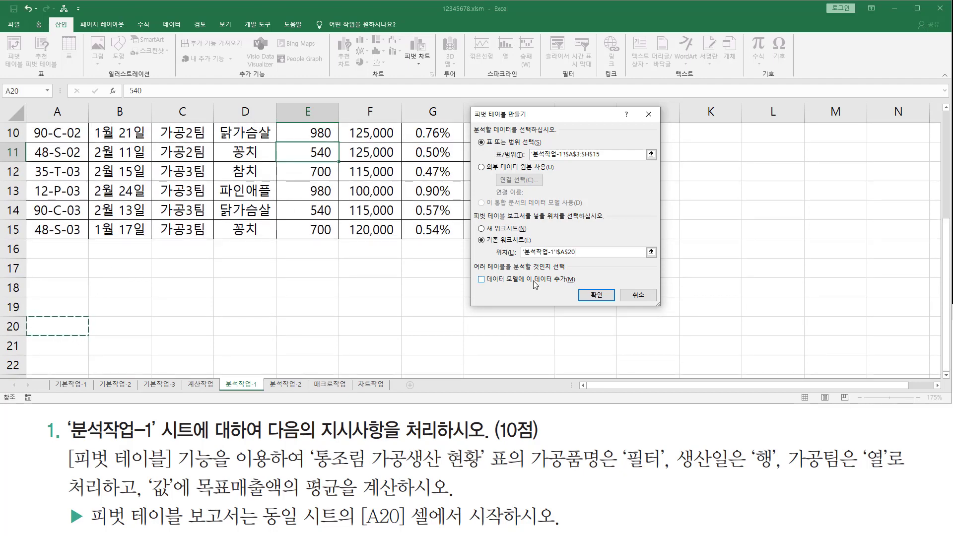
pyautogui.click(596, 295)
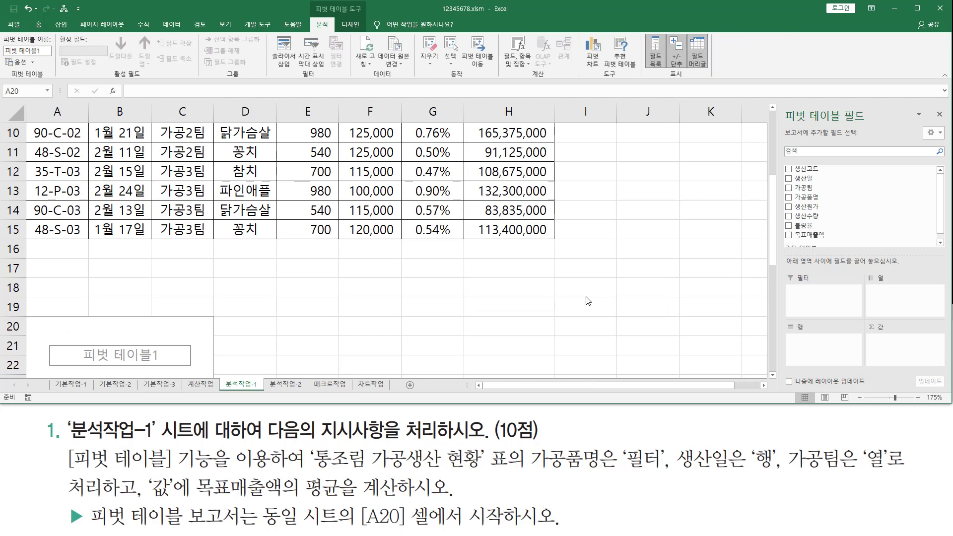
# Examine the empty pivot table, its available fields and its filter, column, row and values areas against the task's required layout
pyautogui.scroll(-5, 416, 298)
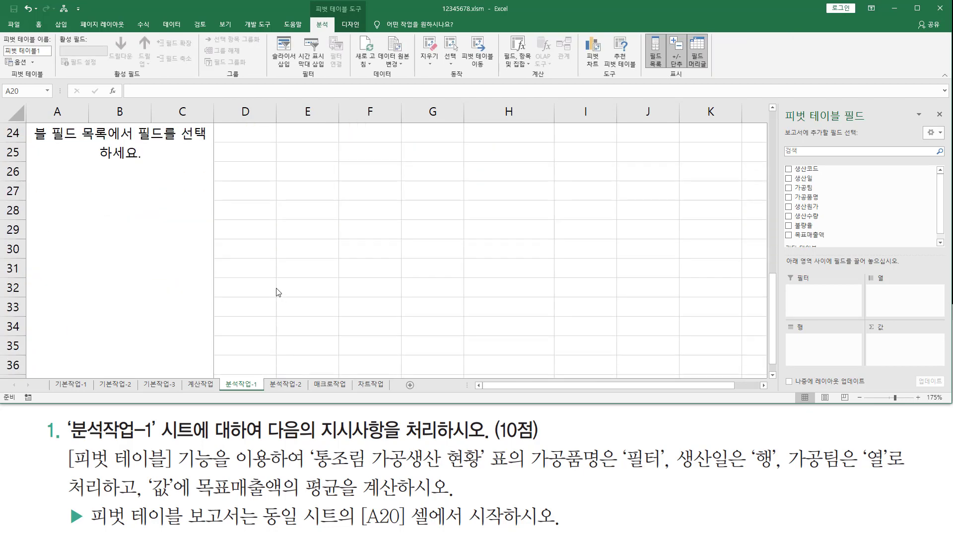
pyautogui.scroll(2, 196, 290)
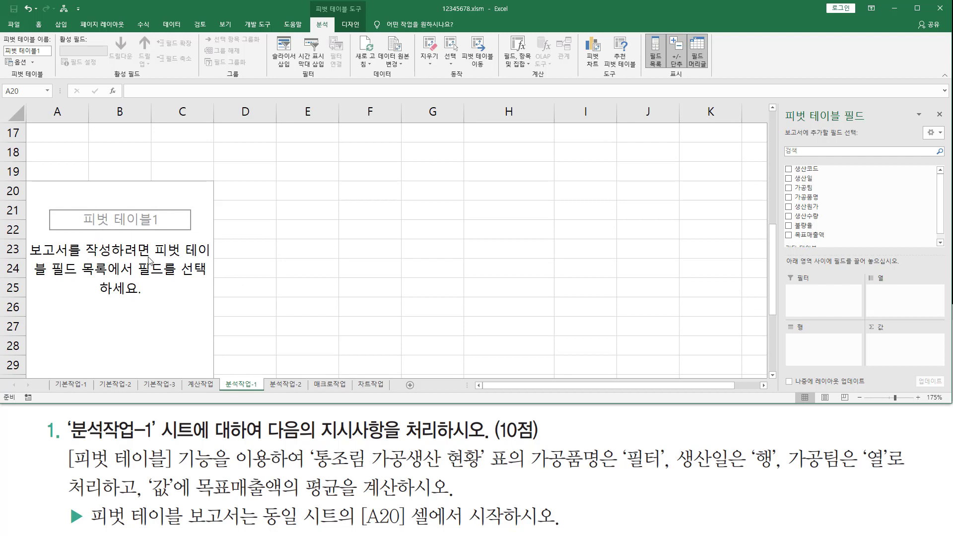
pyautogui.scroll(-2, 119, 251)
pyautogui.scroll(2, 100, 276)
pyautogui.moveTo(783, 124)
pyautogui.mouseDown()
pyautogui.moveTo(870, 124)
pyautogui.moveTo(872, 108)
pyautogui.mouseUp()
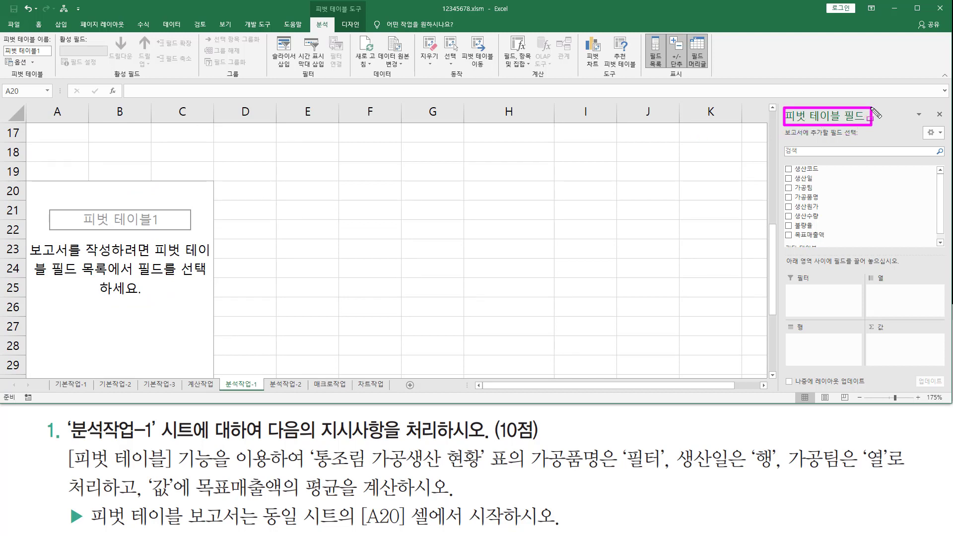
pyautogui.moveTo(788, 268); pyautogui.dragTo(816, 287)
pyautogui.moveTo(869, 269); pyautogui.dragTo(898, 283)
pyautogui.moveTo(783, 317)
pyautogui.mouseDown()
pyautogui.moveTo(822, 335)
pyautogui.moveTo(897, 335)
pyautogui.mouseUp()
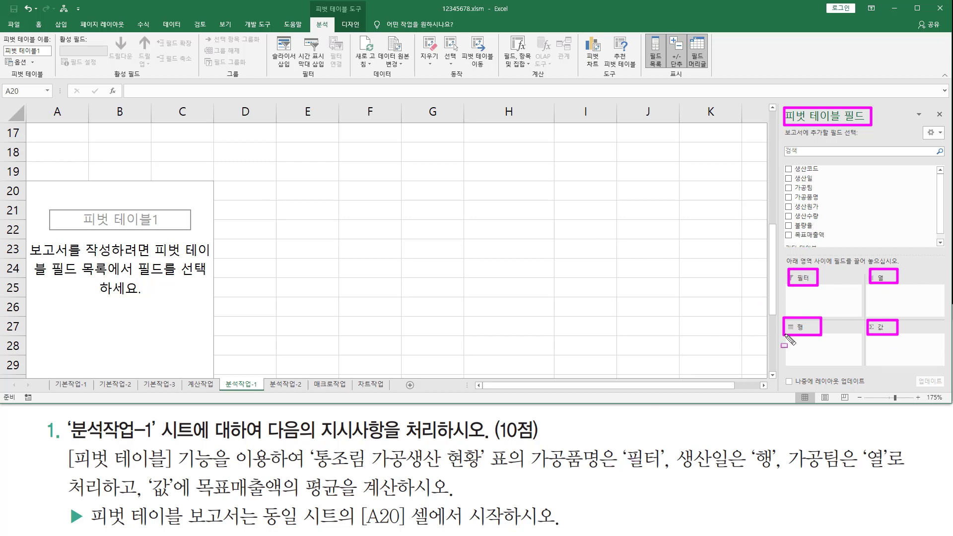
pyautogui.moveTo(526, 445)
pyautogui.mouseDown()
pyautogui.moveTo(663, 471)
pyautogui.moveTo(775, 473)
pyautogui.mouseUp()
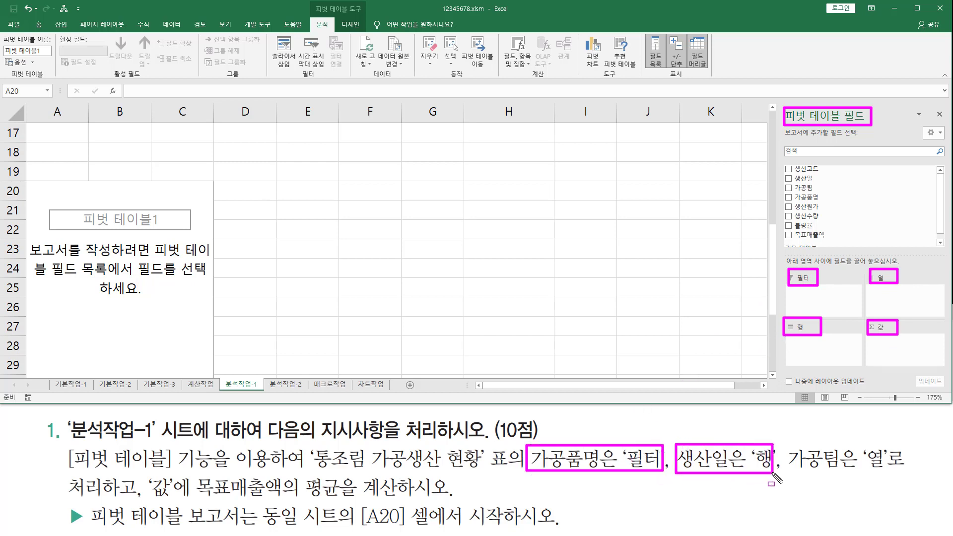
pyautogui.moveTo(786, 440); pyautogui.dragTo(889, 474)
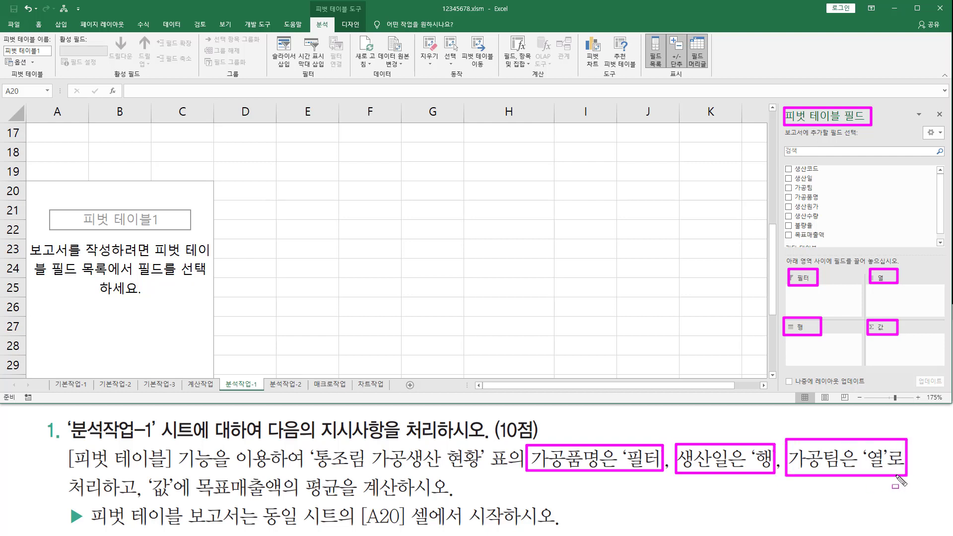
pyautogui.moveTo(148, 473)
pyautogui.mouseDown()
pyautogui.moveTo(253, 502)
pyautogui.moveTo(343, 497)
pyautogui.mouseUp()
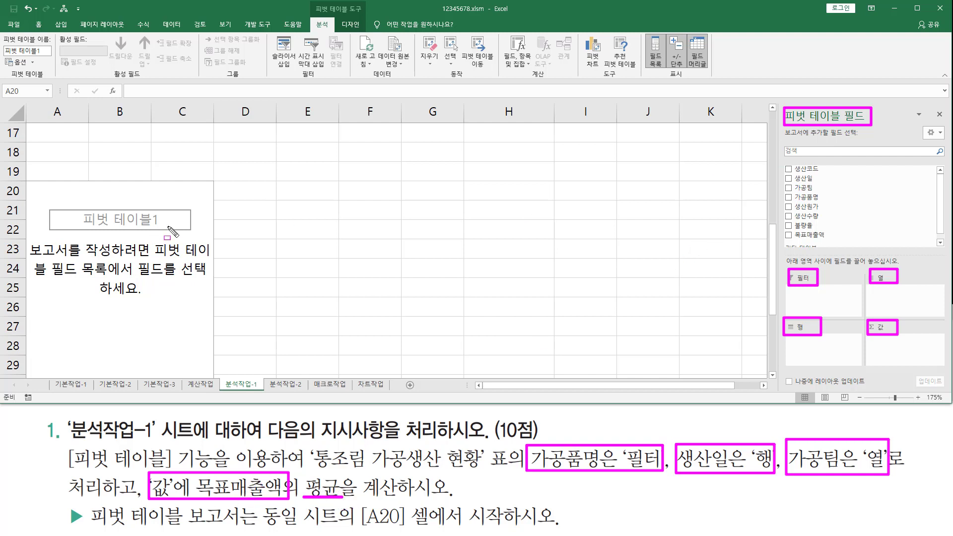
pyautogui.moveTo(783, 162); pyautogui.dragTo(834, 249)
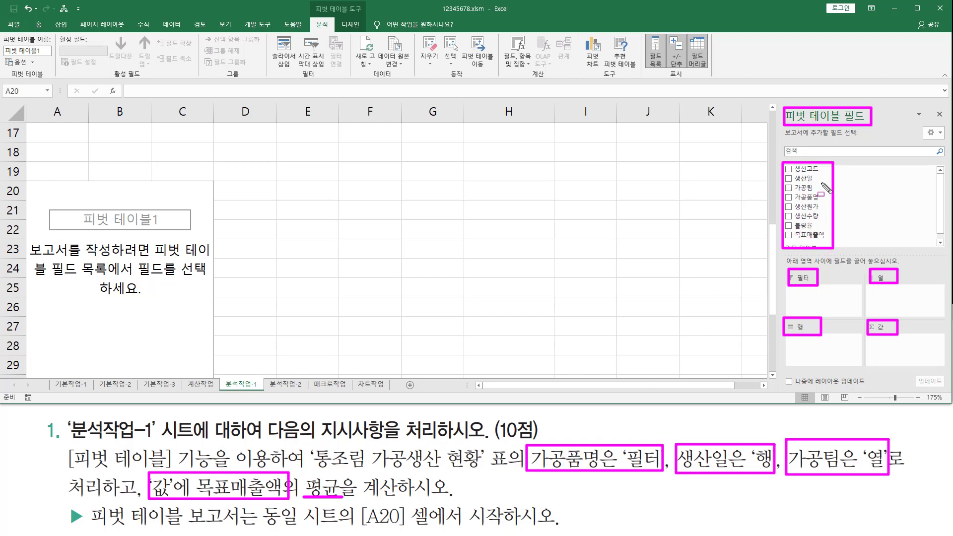
pyautogui.press('Escape')
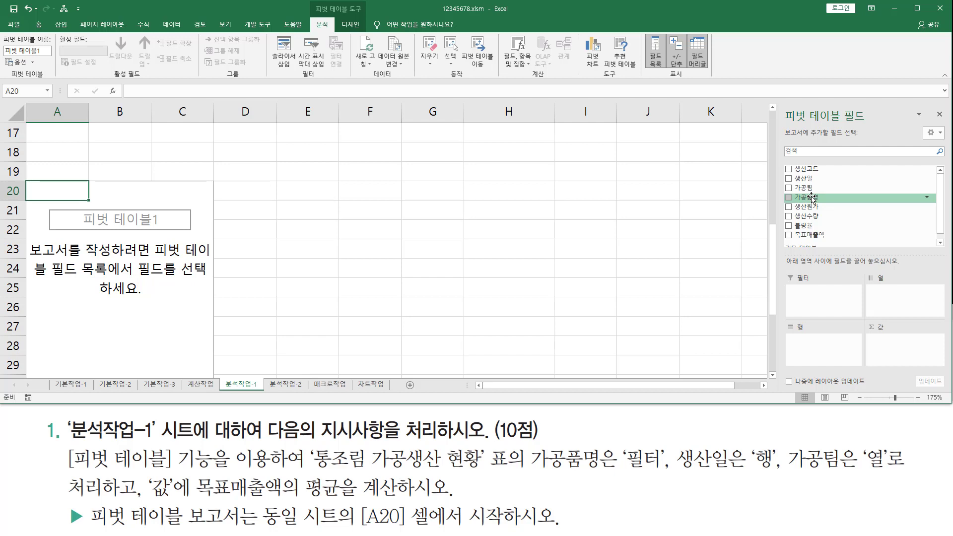
# Lay out the pivot table with 가공품명 as filter, 생산일 as rows, 가공팀 as columns and 목표매출액 as values
pyautogui.moveTo(802, 198); pyautogui.dragTo(821, 301)
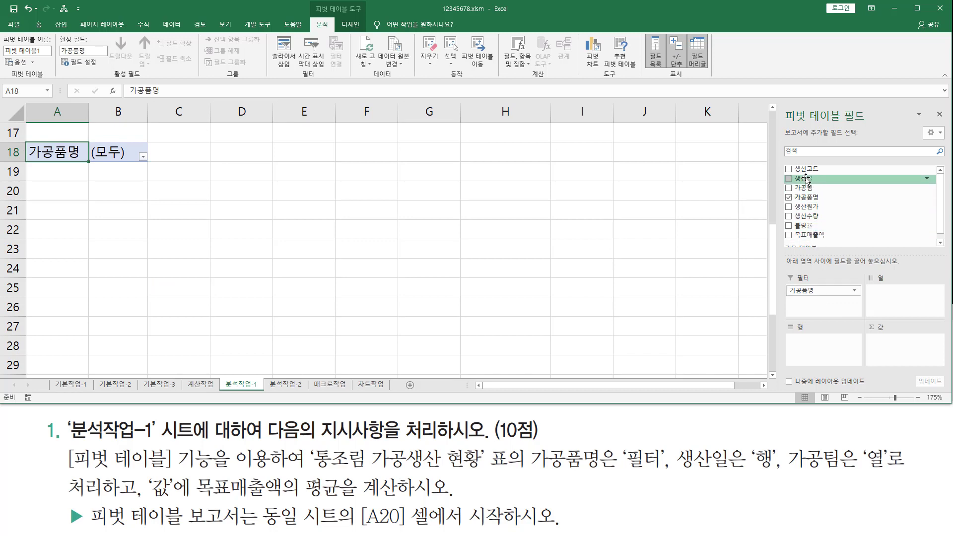
pyautogui.moveTo(805, 180); pyautogui.dragTo(819, 346)
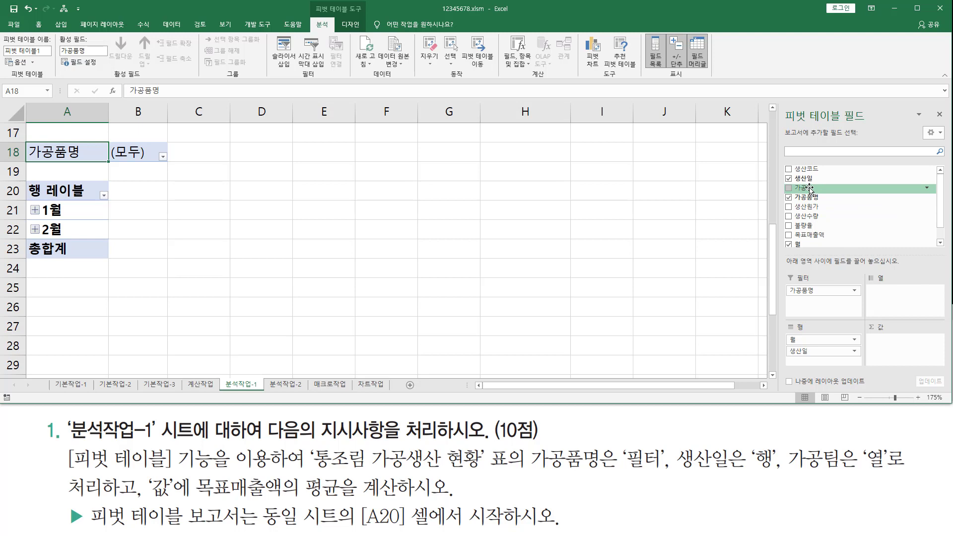
pyautogui.moveTo(806, 189); pyautogui.dragTo(893, 304)
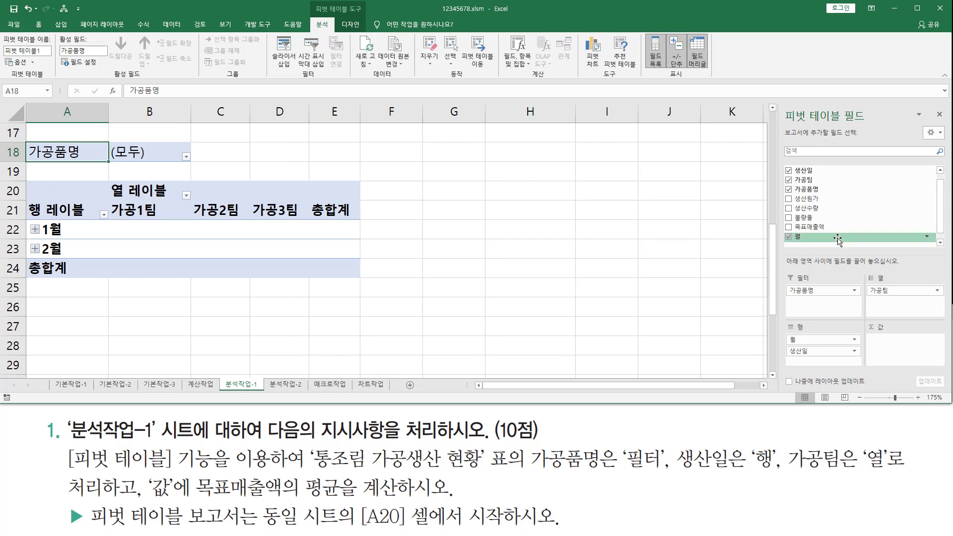
pyautogui.moveTo(804, 229); pyautogui.dragTo(900, 350)
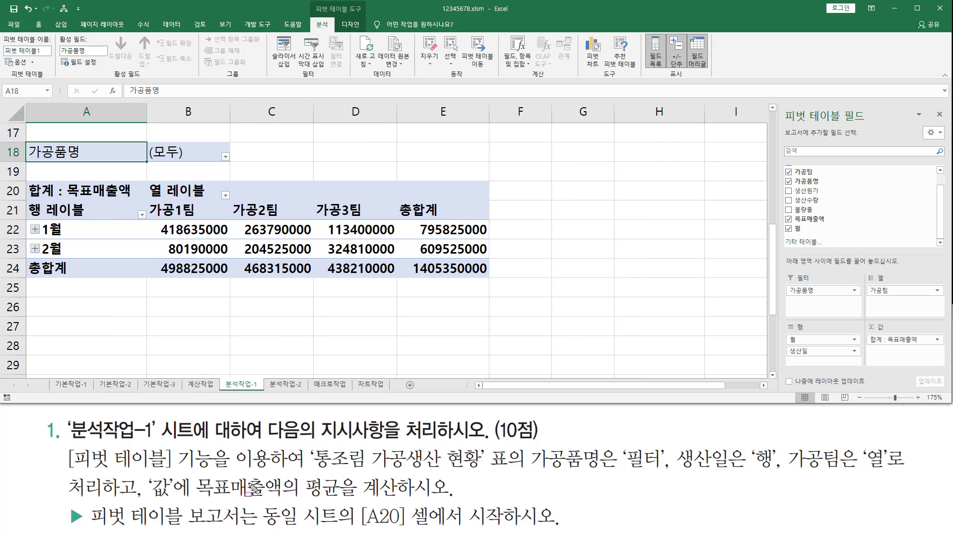
pyautogui.moveTo(193, 476)
pyautogui.mouseDown()
pyautogui.moveTo(219, 502)
pyautogui.moveTo(360, 502)
pyautogui.mouseUp()
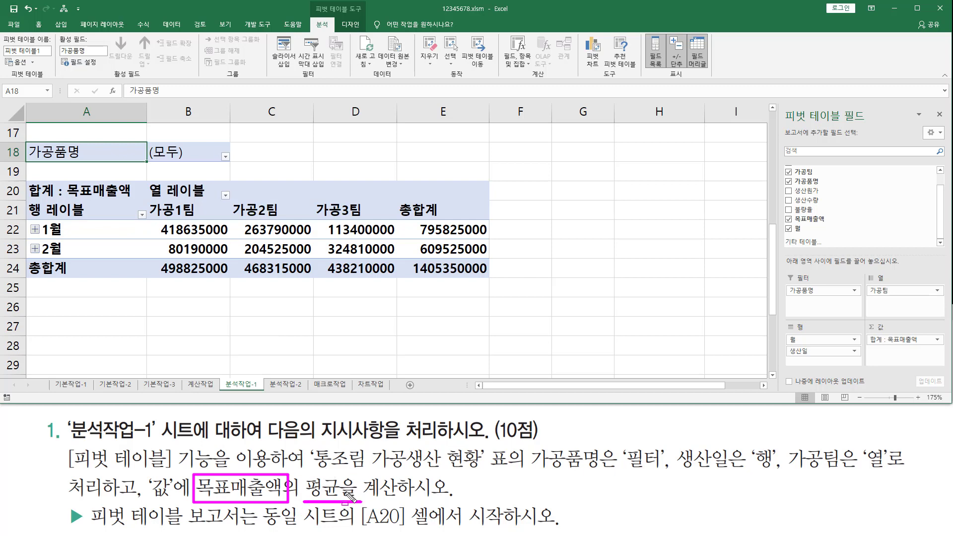
pyautogui.moveTo(143, 220)
pyautogui.mouseDown()
pyautogui.moveTo(386, 293)
pyautogui.moveTo(403, 278)
pyautogui.mouseUp()
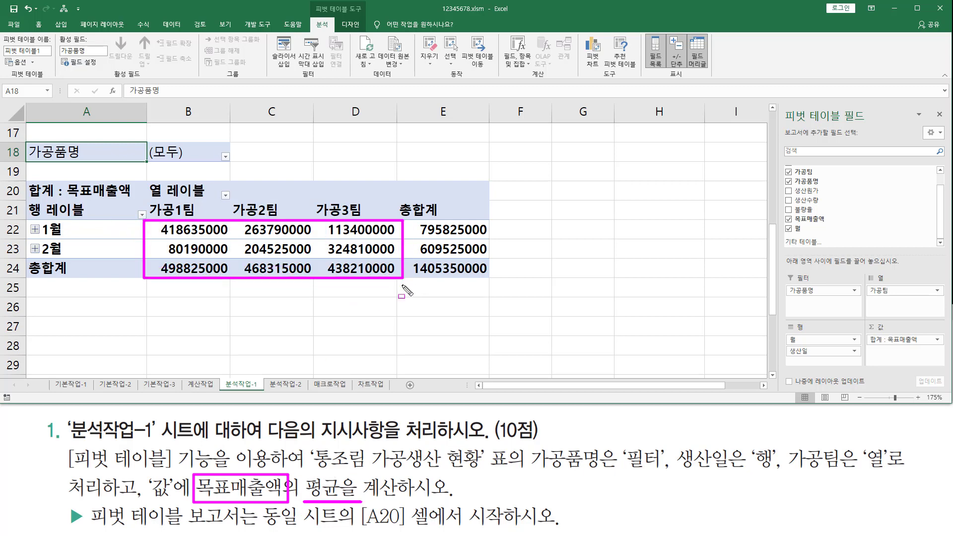
# Summarize the pivot table's 목표매출액 values by average (평균) instead of sum
pyautogui.moveTo(65, 197); pyautogui.dragTo(132, 198)
pyautogui.moveTo(27, 183); pyautogui.dragTo(59, 200)
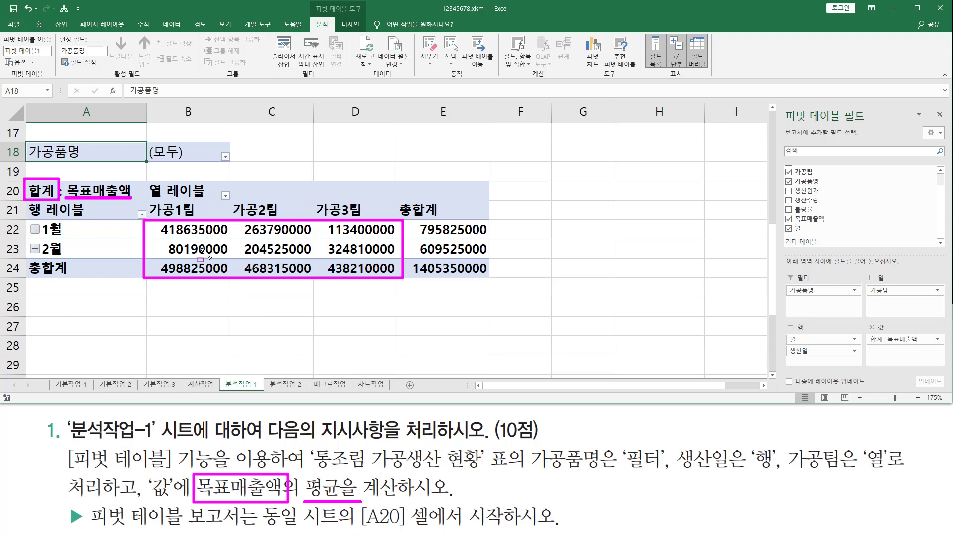
pyautogui.click(169, 233)
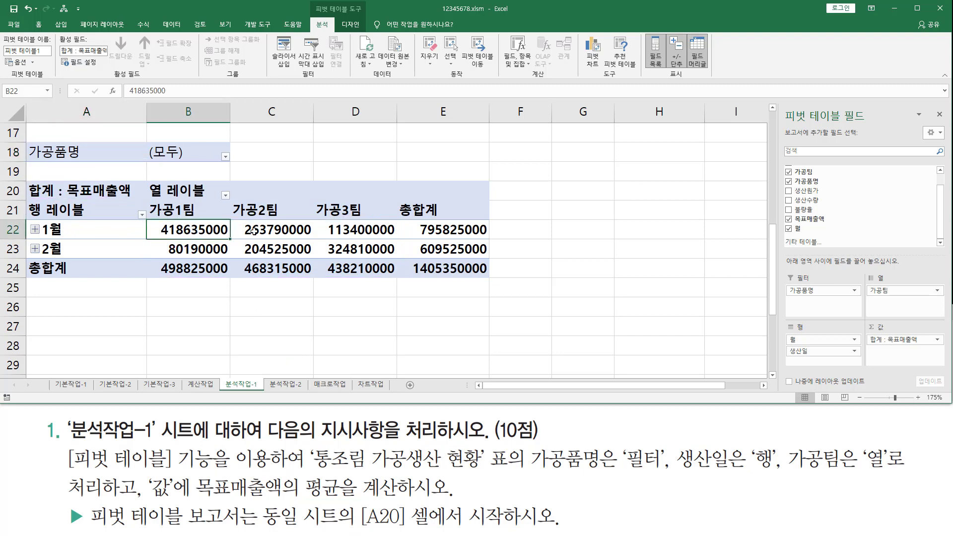
pyautogui.click(256, 232)
pyautogui.click(257, 243)
pyautogui.click(204, 247)
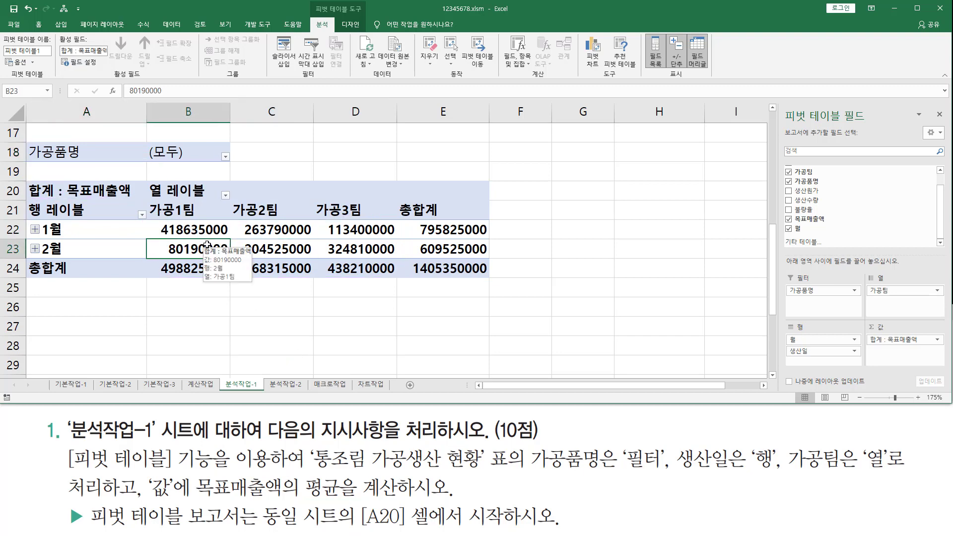
pyautogui.rightClick(195, 247)
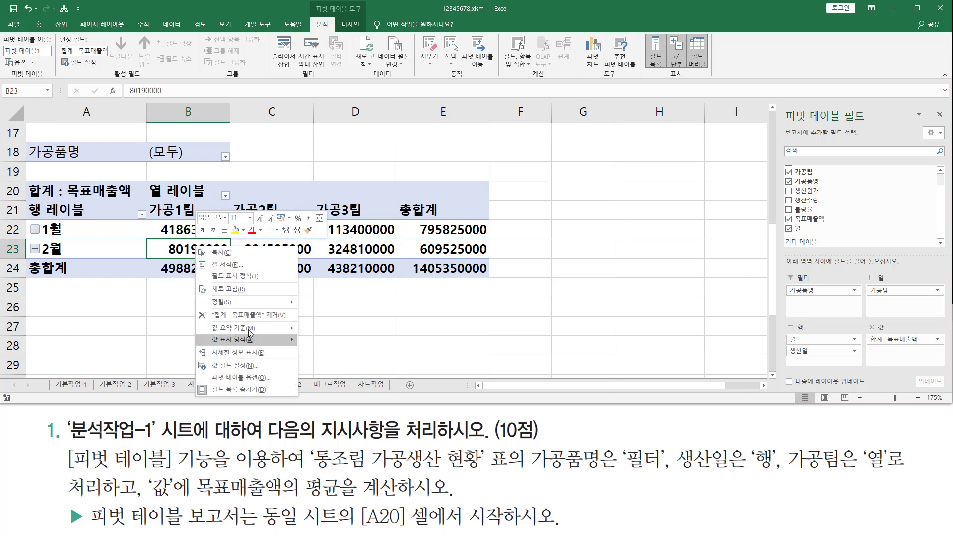
pyautogui.moveTo(249, 329)
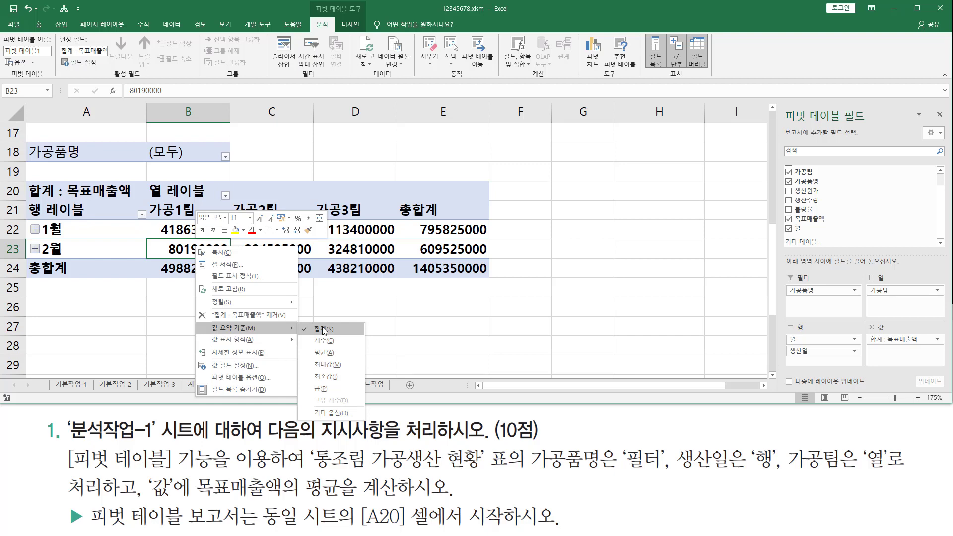
pyautogui.click(323, 354)
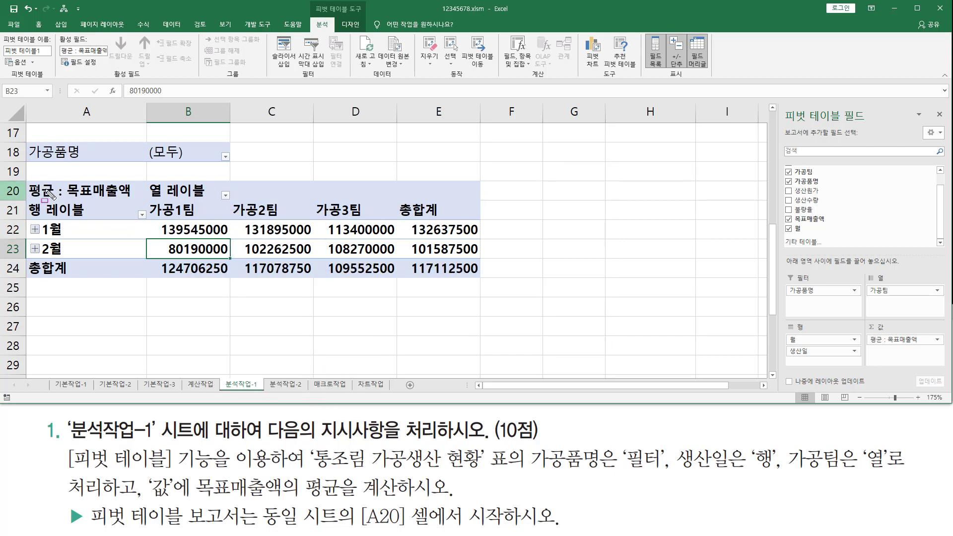
# Examine the pivot table's averages and its row and column grand totals against the requirement for column grand totals only
pyautogui.moveTo(63, 198); pyautogui.dragTo(132, 197)
pyautogui.moveTo(30, 177); pyautogui.dragTo(55, 197)
pyautogui.moveTo(153, 224); pyautogui.dragTo(467, 277)
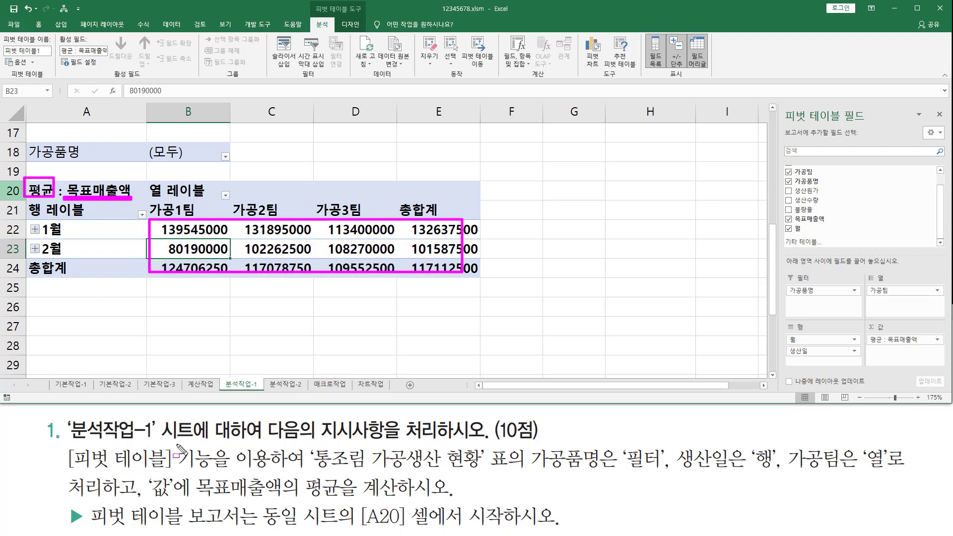
pyautogui.press('Escape')
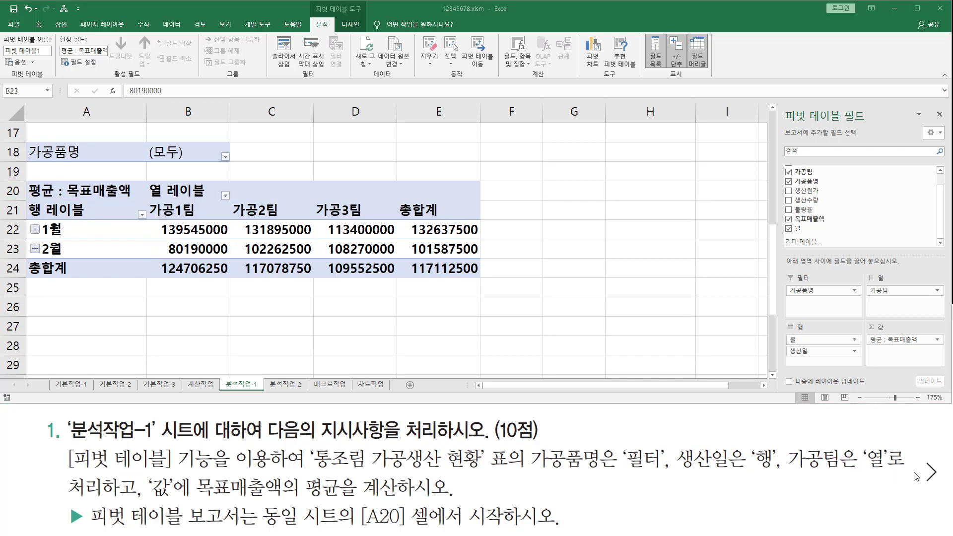
pyautogui.click(926, 472)
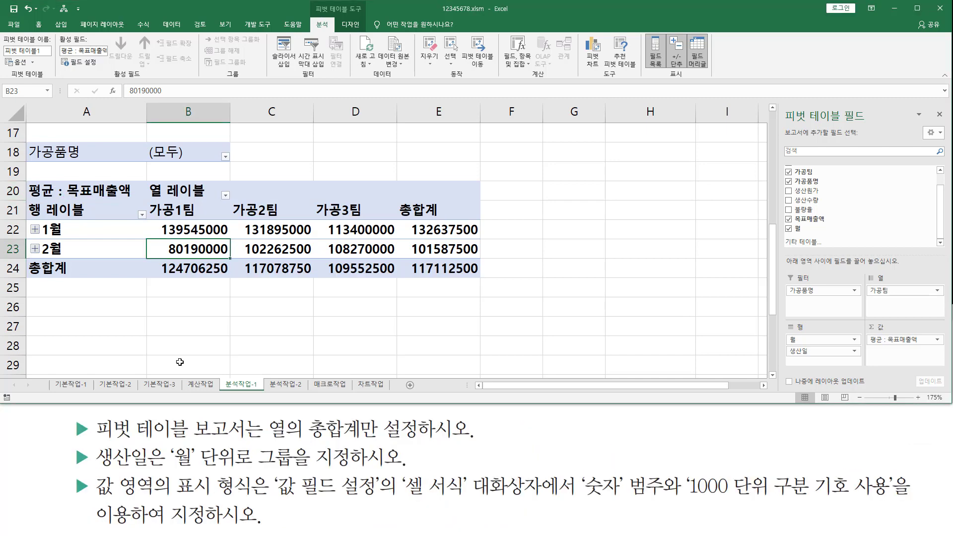
pyautogui.moveTo(97, 439)
pyautogui.mouseDown()
pyautogui.moveTo(255, 441)
pyautogui.moveTo(271, 427)
pyautogui.moveTo(373, 442)
pyautogui.moveTo(466, 440)
pyautogui.mouseUp()
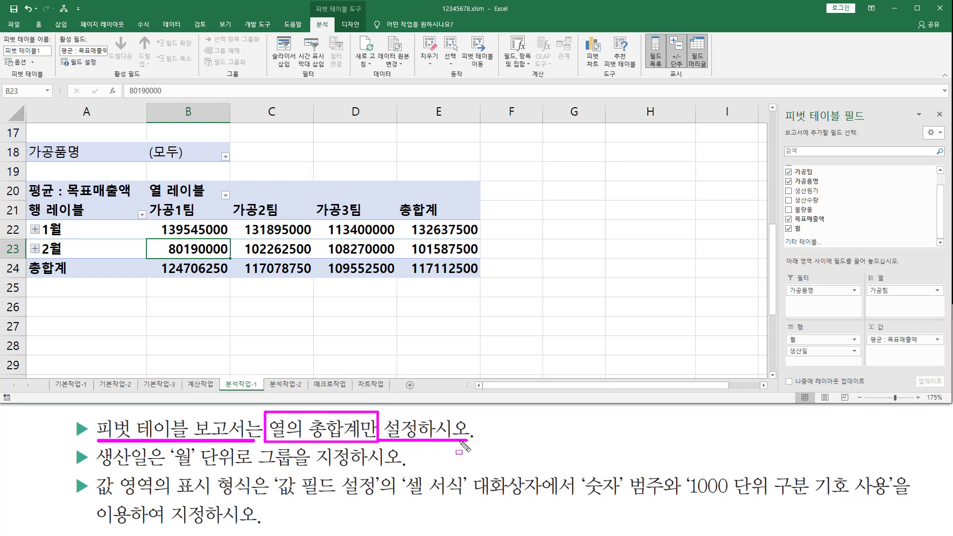
pyautogui.moveTo(410, 219)
pyautogui.mouseDown()
pyautogui.moveTo(448, 252)
pyautogui.moveTo(480, 256)
pyautogui.mouseUp()
pyautogui.moveTo(74, 231); pyautogui.dragTo(391, 233)
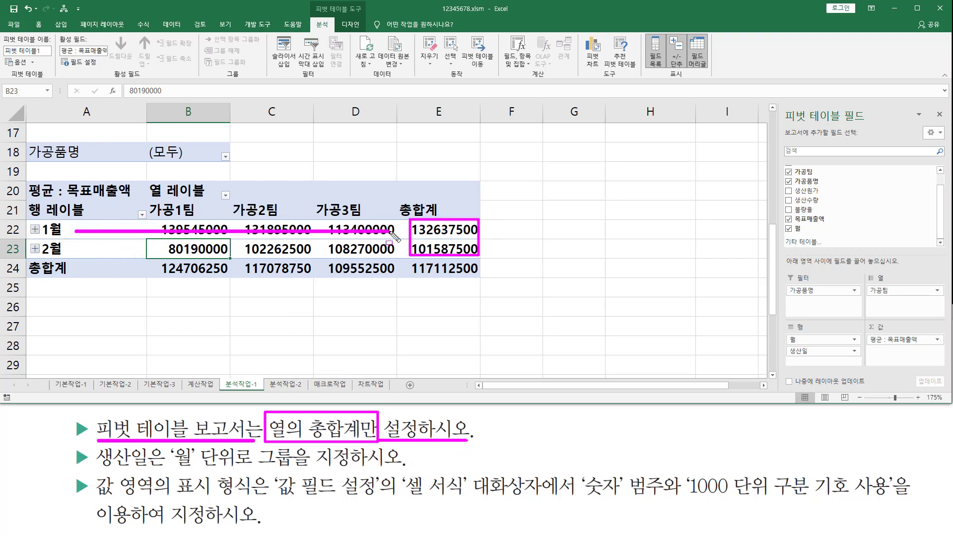
pyautogui.moveTo(74, 247)
pyautogui.mouseDown()
pyautogui.moveTo(432, 243)
pyautogui.moveTo(489, 263)
pyautogui.moveTo(483, 257)
pyautogui.mouseUp()
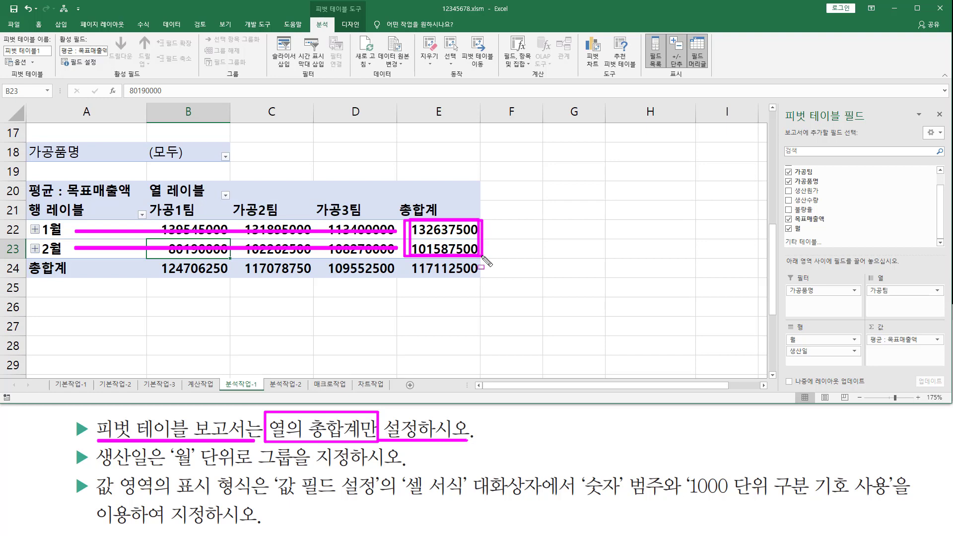
pyautogui.press('Escape')
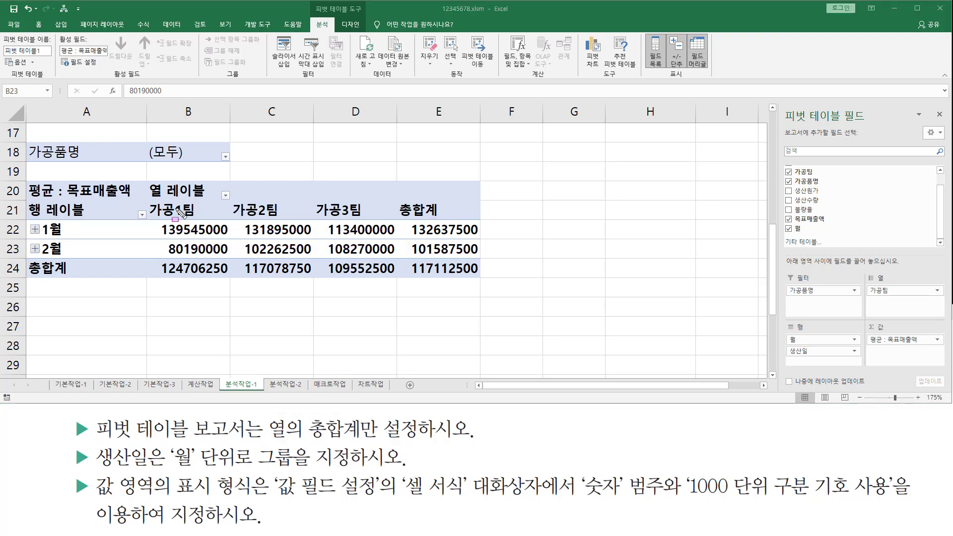
pyautogui.moveTo(164, 217)
pyautogui.mouseDown()
pyautogui.moveTo(164, 233)
pyautogui.moveTo(223, 258)
pyautogui.mouseUp()
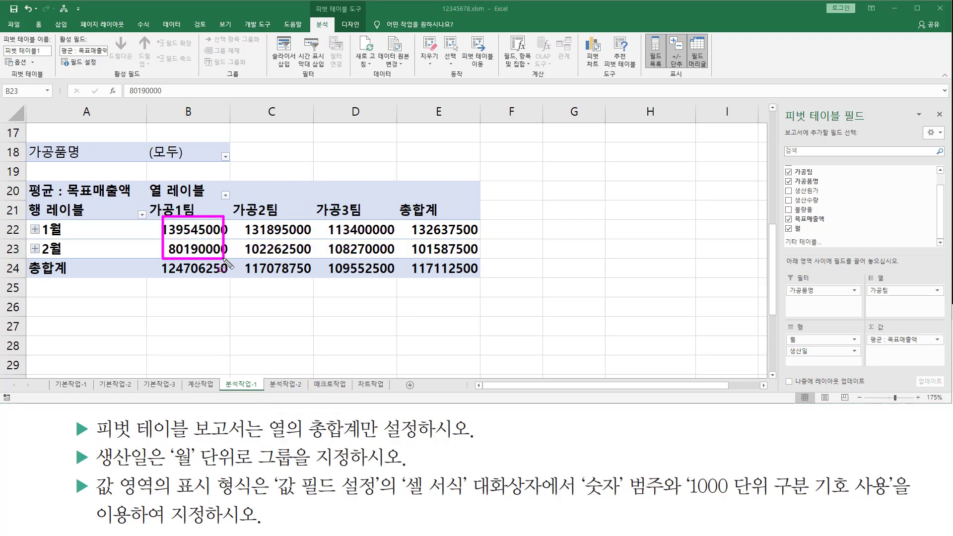
pyautogui.moveTo(162, 273); pyautogui.dragTo(224, 274)
pyautogui.moveTo(247, 218)
pyautogui.mouseDown()
pyautogui.moveTo(247, 239)
pyautogui.moveTo(266, 218)
pyautogui.moveTo(299, 252)
pyautogui.mouseUp()
pyautogui.moveTo(242, 278); pyautogui.dragTo(297, 278)
pyautogui.moveTo(330, 223); pyautogui.dragTo(389, 257)
pyautogui.moveTo(330, 275); pyautogui.dragTo(381, 276)
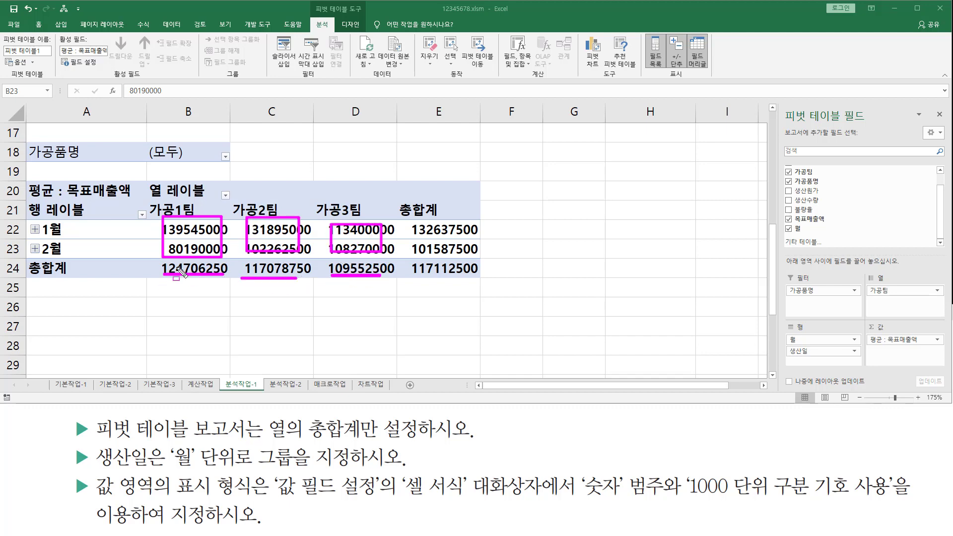
pyautogui.moveTo(33, 257)
pyautogui.mouseDown()
pyautogui.moveTo(180, 274)
pyautogui.moveTo(446, 277)
pyautogui.moveTo(418, 276)
pyautogui.mouseUp()
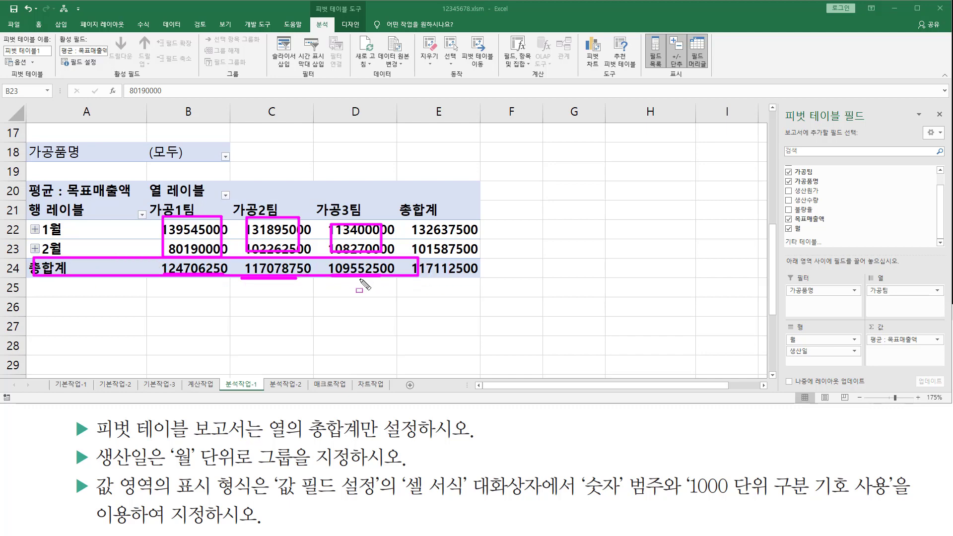
pyautogui.press('Escape')
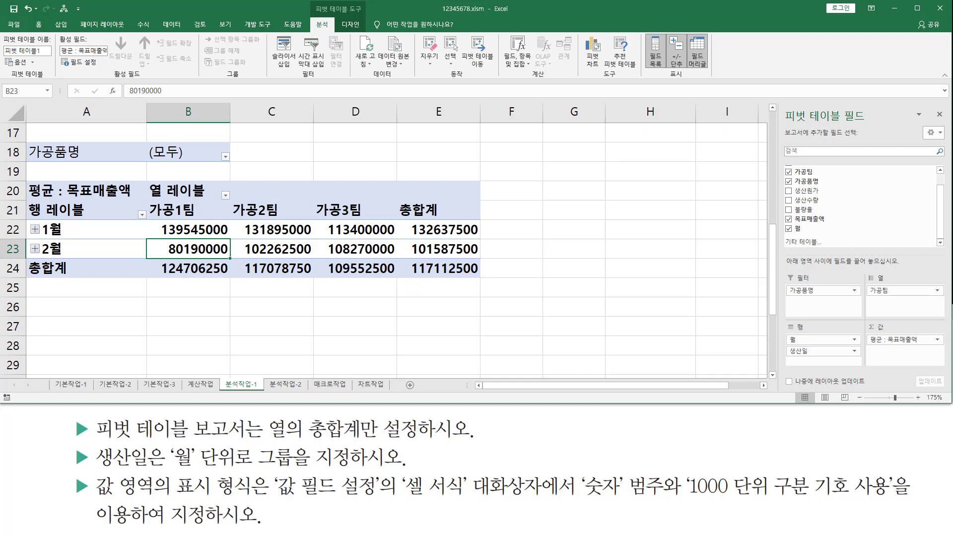
# Set the pivot table's grand totals to columns only (열의 총합계만 설정)
pyautogui.click(204, 235)
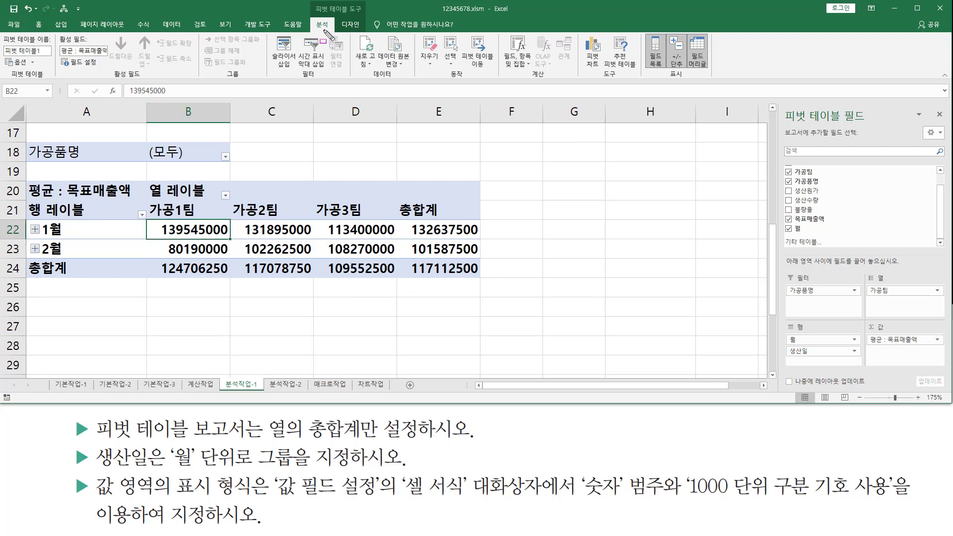
pyautogui.moveTo(312, 15); pyautogui.dragTo(366, 2)
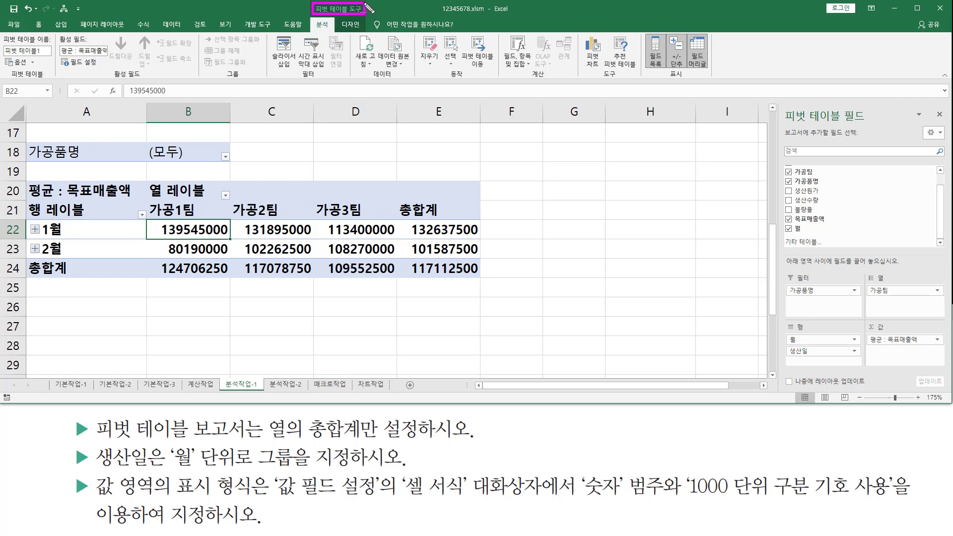
pyautogui.moveTo(330, 18); pyautogui.dragTo(369, 35)
pyautogui.click(351, 25)
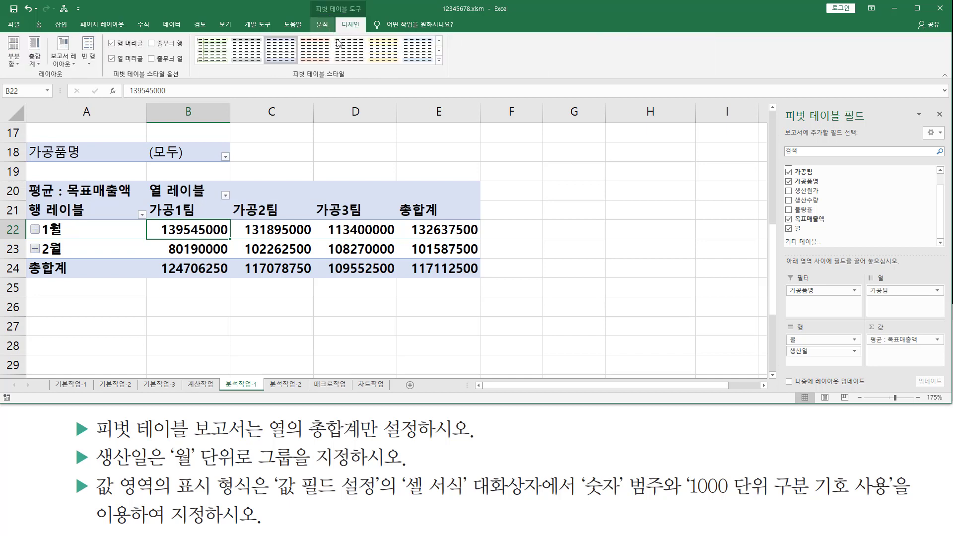
pyautogui.moveTo(34, 80)
pyautogui.mouseDown()
pyautogui.moveTo(72, 80)
pyautogui.moveTo(72, 69)
pyautogui.mouseUp()
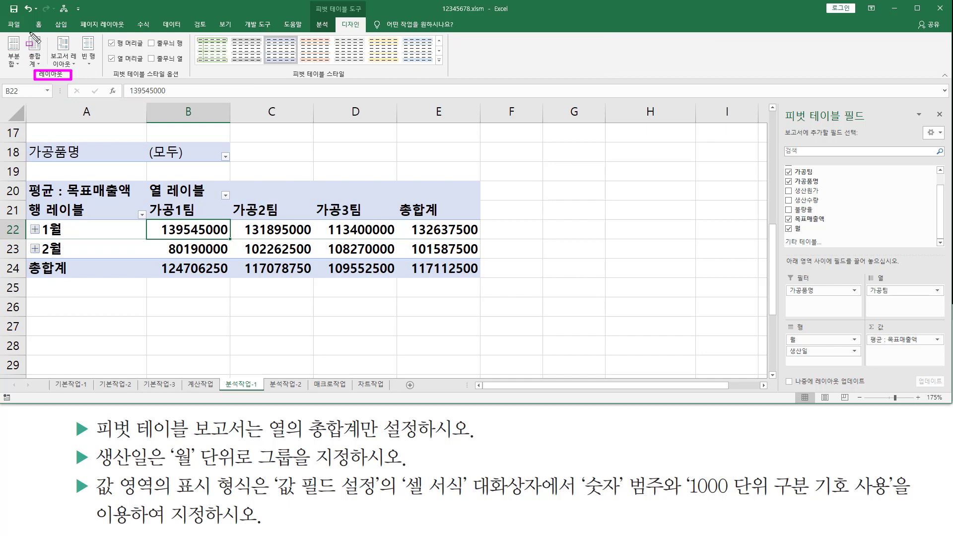
pyautogui.moveTo(25, 34); pyautogui.dragTo(48, 69)
pyautogui.press('Escape')
pyautogui.click(36, 63)
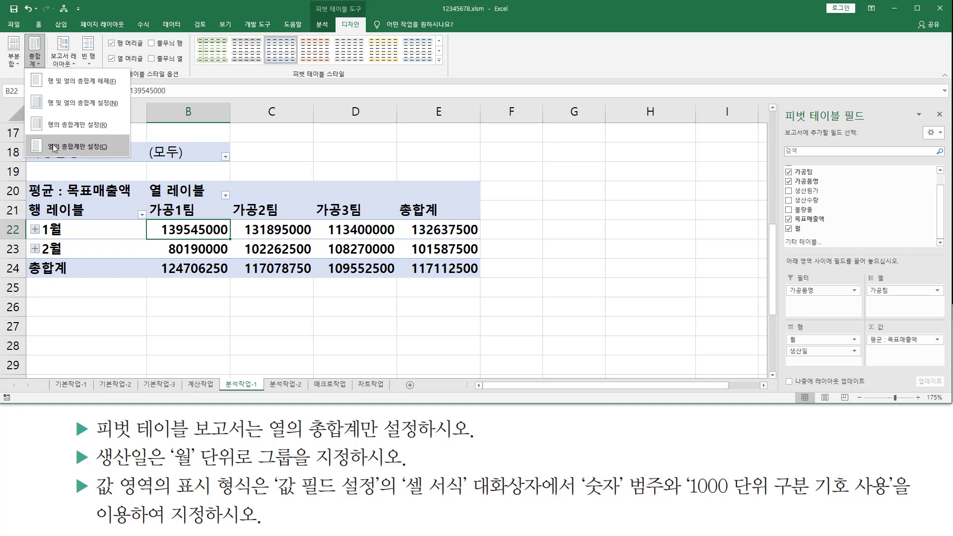
pyautogui.click(54, 148)
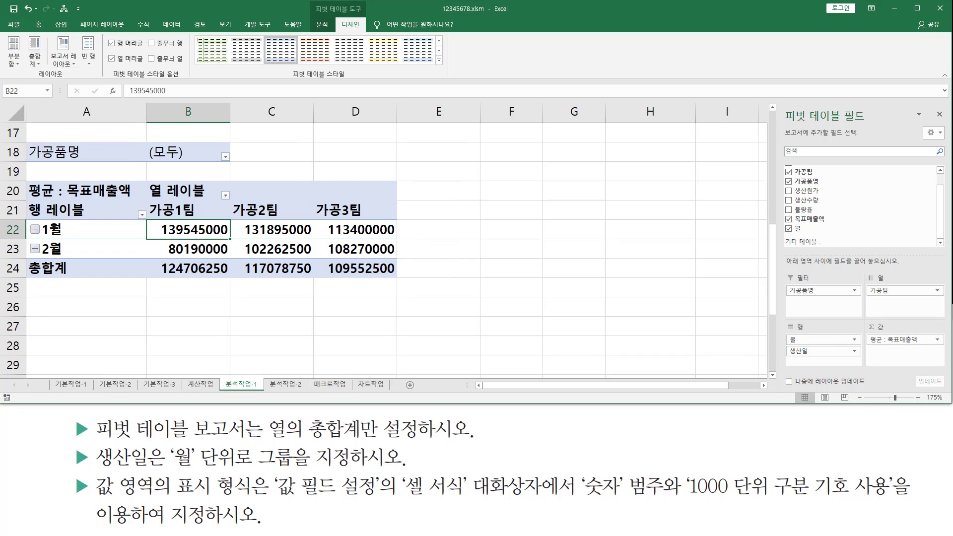
# Group the 생산일 row labels by month (월) only, removing the day (일) unit from the grouping
pyautogui.moveTo(90, 445)
pyautogui.mouseDown()
pyautogui.moveTo(121, 471)
pyautogui.moveTo(242, 464)
pyautogui.moveTo(240, 443)
pyautogui.moveTo(365, 468)
pyautogui.mouseUp()
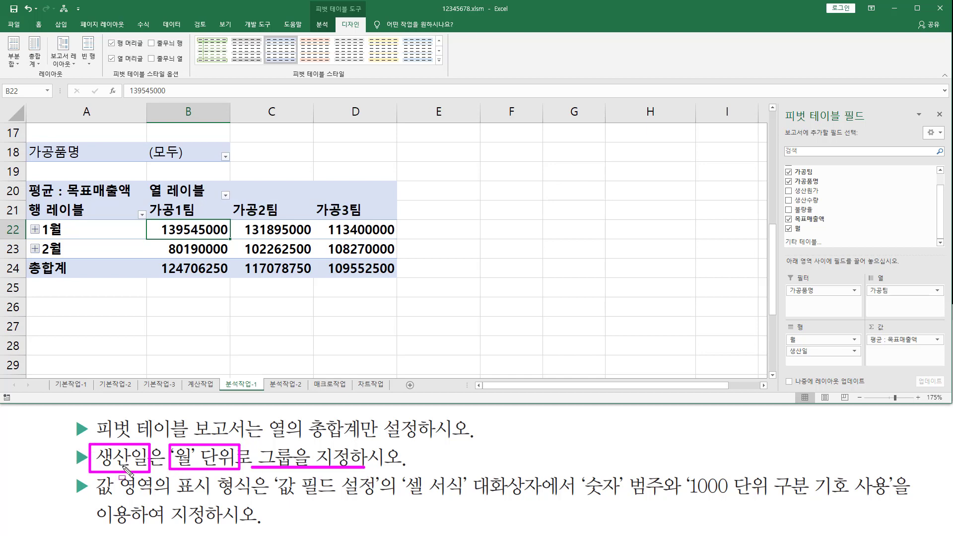
pyautogui.moveTo(42, 221); pyautogui.dragTo(78, 253)
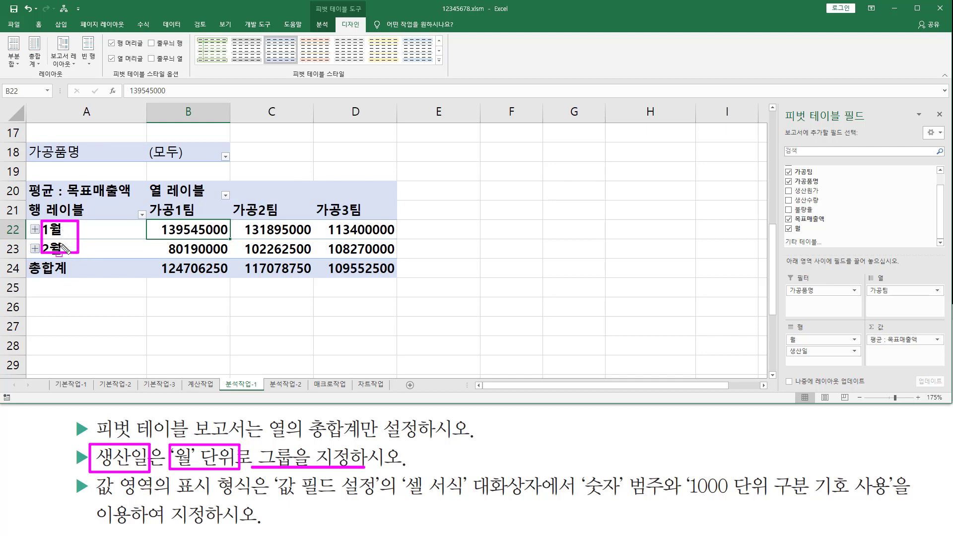
pyautogui.press('Escape')
pyautogui.click(84, 230)
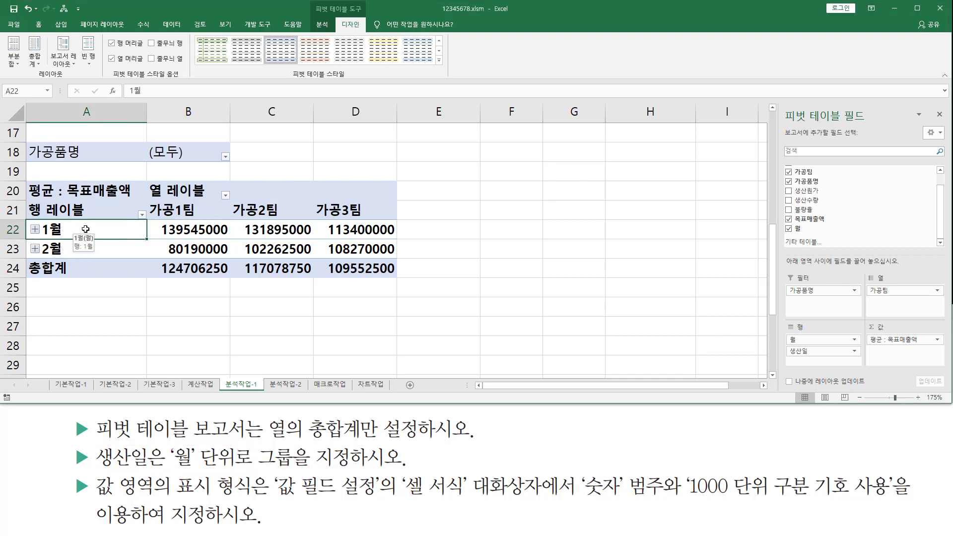
pyautogui.rightClick(85, 229)
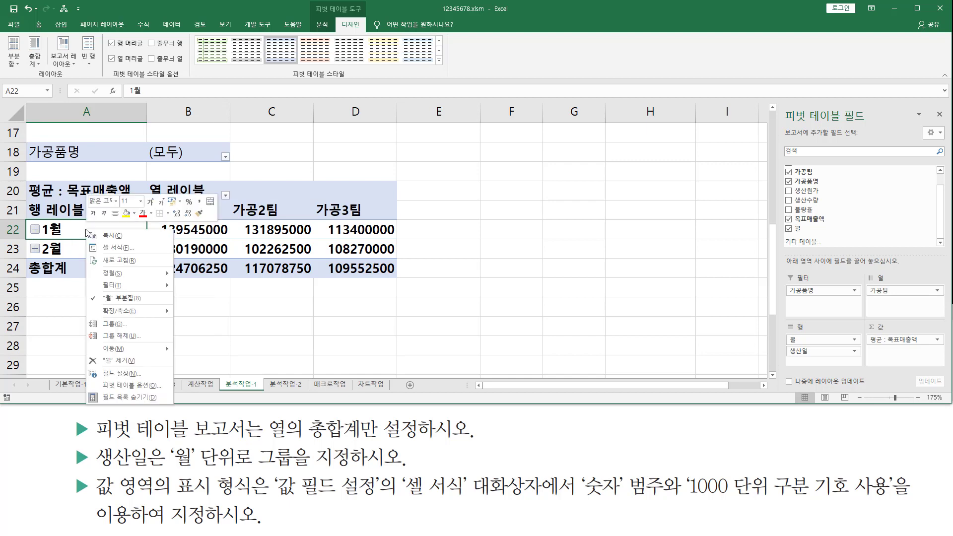
pyautogui.click(113, 326)
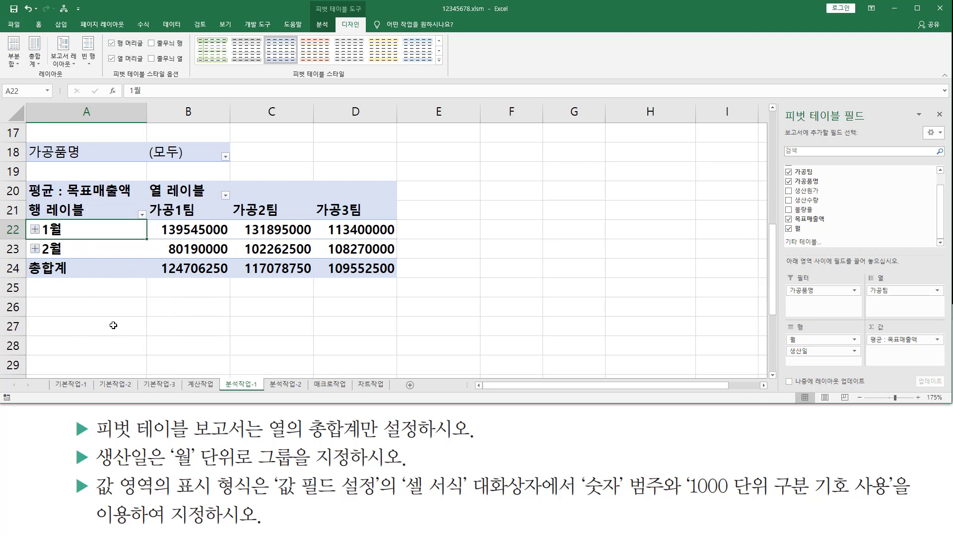
pyautogui.moveTo(88, 252); pyautogui.dragTo(143, 197)
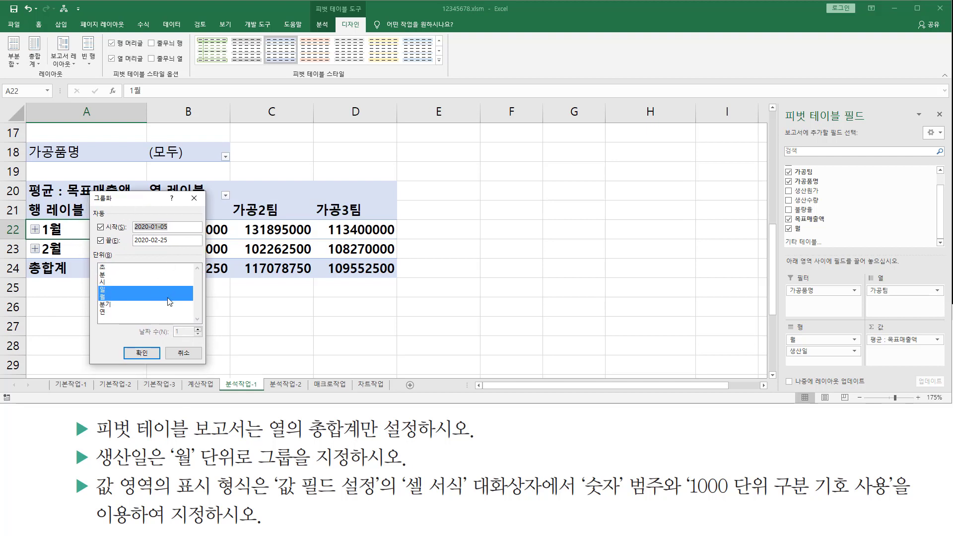
pyautogui.moveTo(97, 284); pyautogui.dragTo(112, 301)
pyautogui.moveTo(169, 442); pyautogui.dragTo(239, 473)
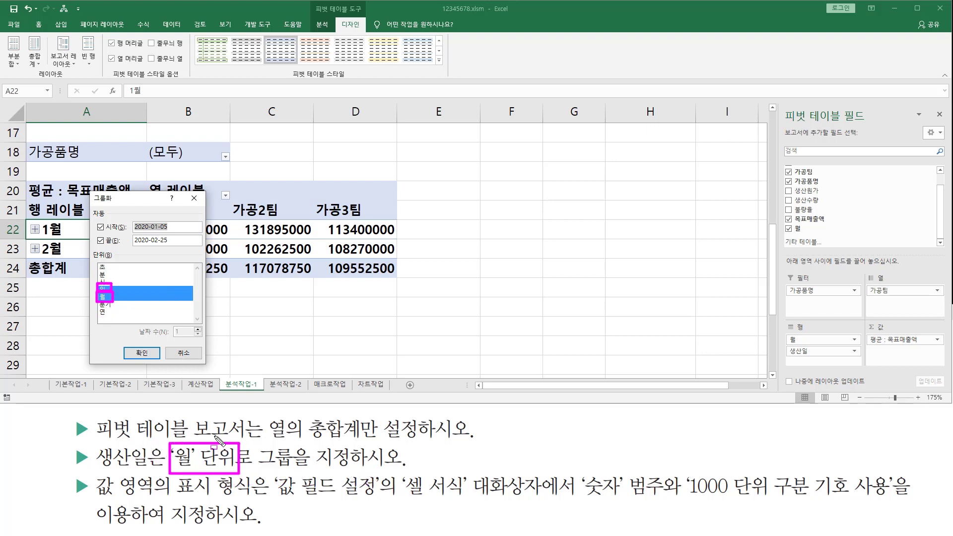
pyautogui.press('Escape')
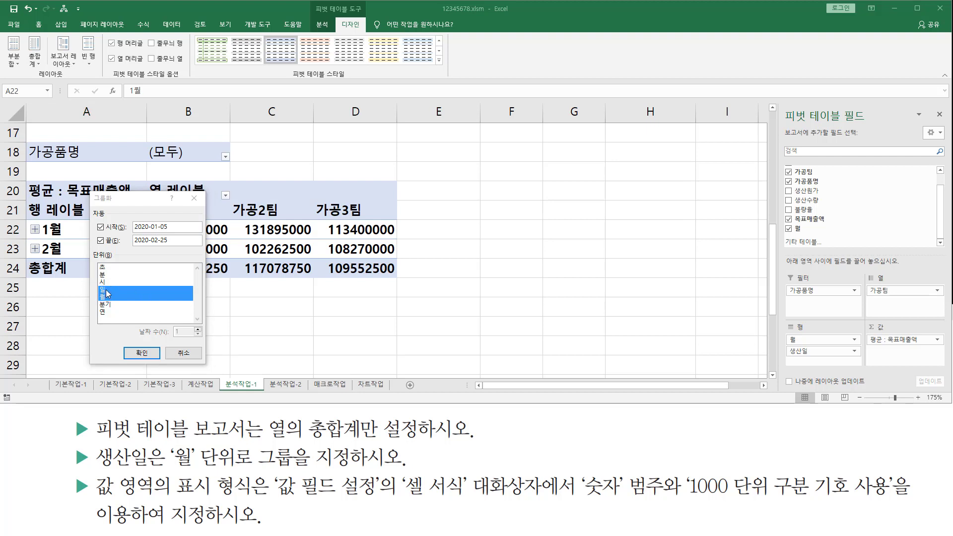
pyautogui.click(111, 290)
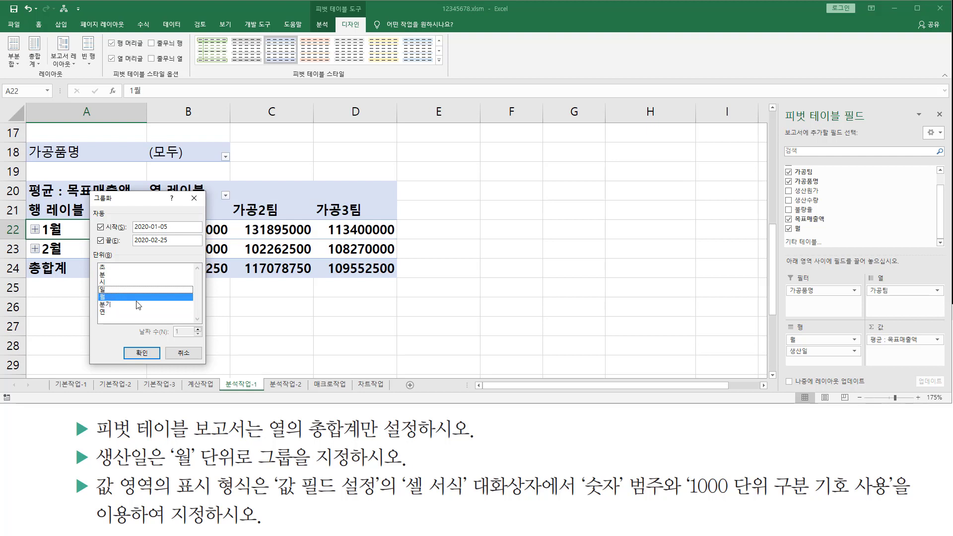
pyautogui.click(143, 353)
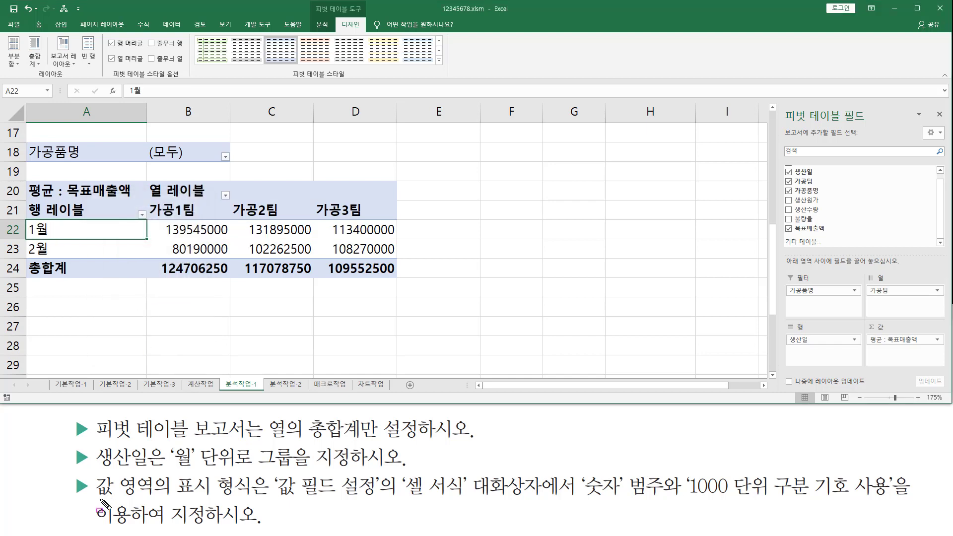
# Examine the pivot table's value area against the requirement for the 숫자 category with the 1000 단위 구분 기호 사용 option
pyautogui.moveTo(93, 496); pyautogui.dragTo(255, 500)
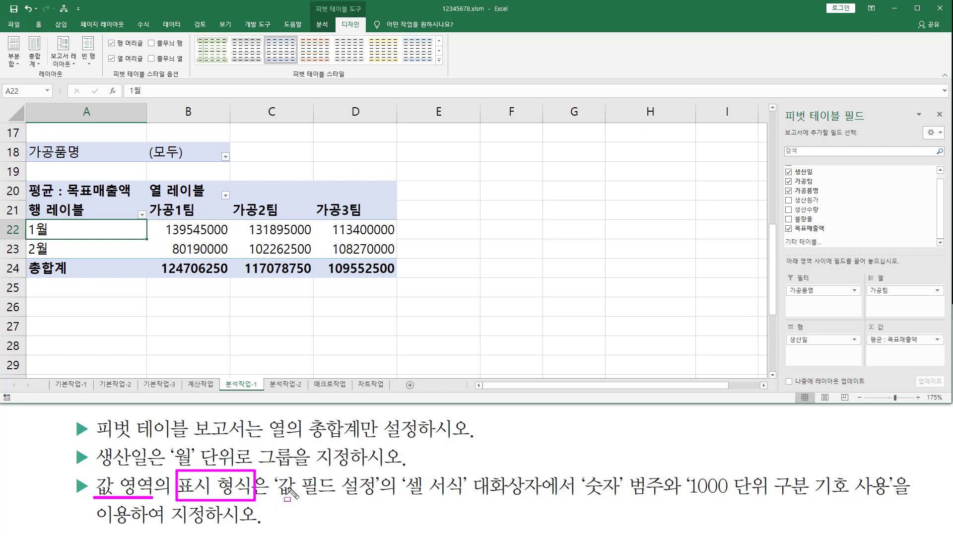
pyautogui.moveTo(158, 222); pyautogui.dragTo(397, 273)
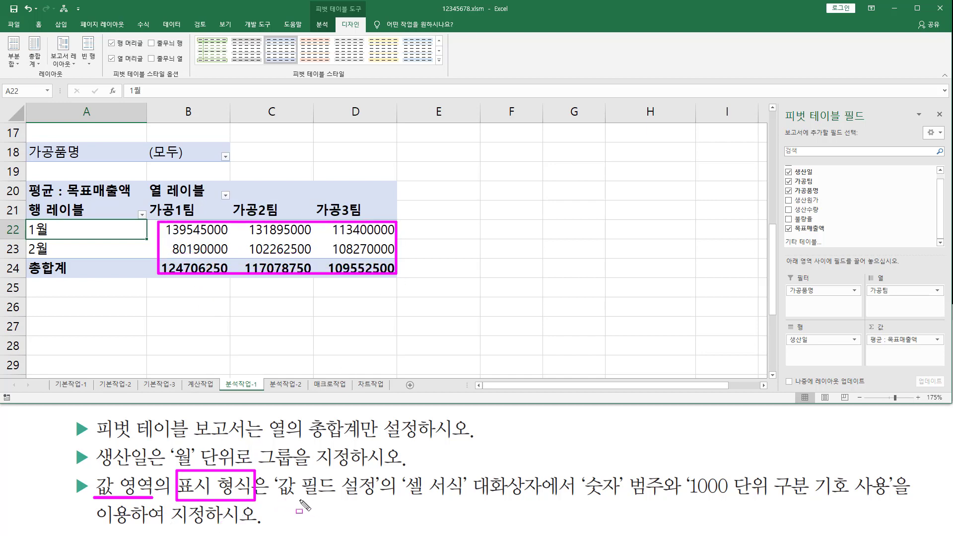
pyautogui.moveTo(273, 500)
pyautogui.mouseDown()
pyautogui.moveTo(563, 498)
pyautogui.moveTo(543, 500)
pyautogui.moveTo(678, 464)
pyautogui.moveTo(661, 473)
pyautogui.moveTo(724, 499)
pyautogui.moveTo(892, 498)
pyautogui.mouseUp()
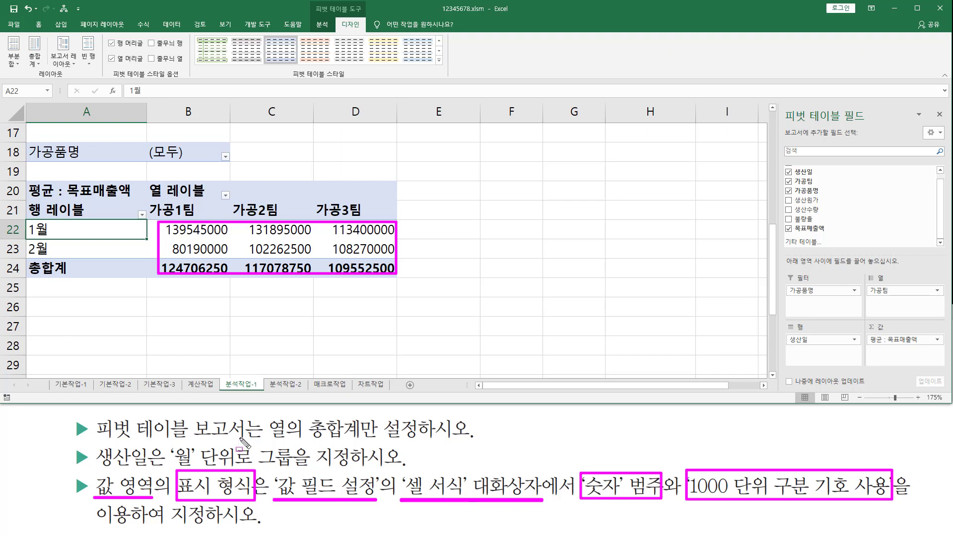
pyautogui.press('Escape')
pyautogui.click(179, 230)
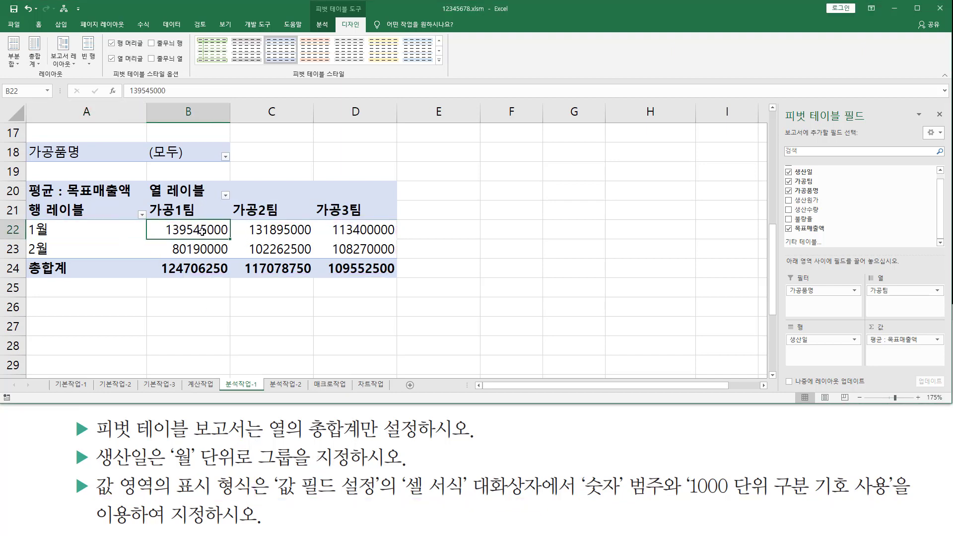
pyautogui.rightClick(203, 232)
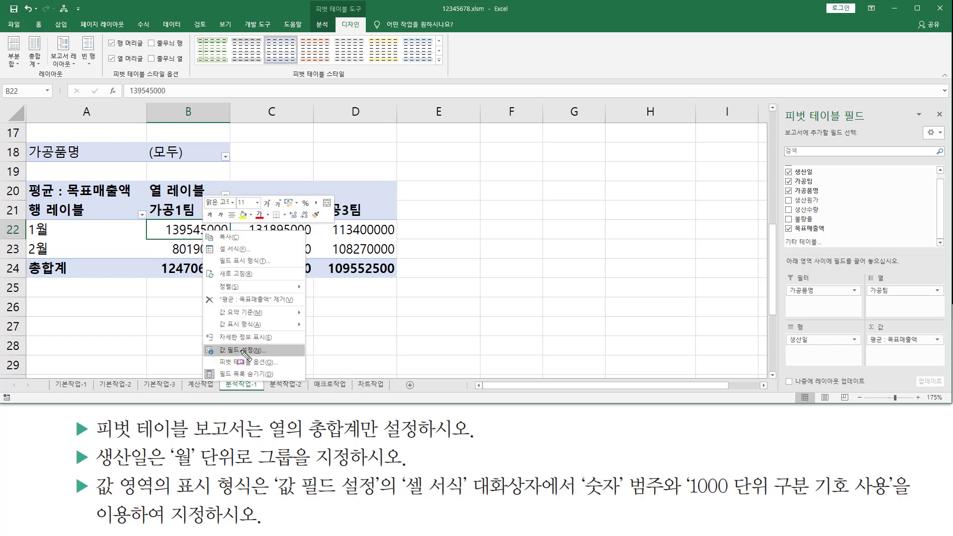
pyautogui.moveTo(274, 500); pyautogui.dragTo(377, 501)
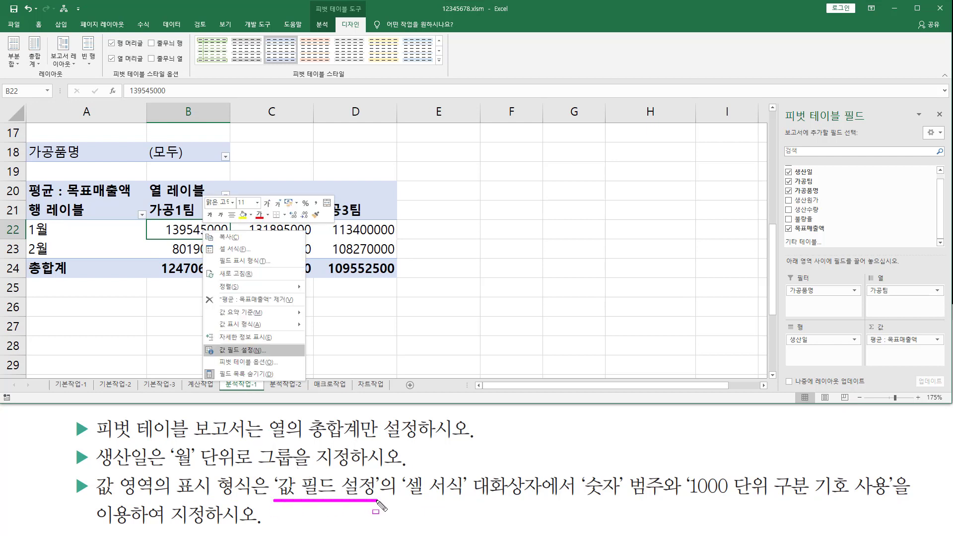
pyautogui.moveTo(404, 470)
pyautogui.mouseDown()
pyautogui.moveTo(481, 499)
pyautogui.moveTo(545, 499)
pyautogui.mouseUp()
pyautogui.moveTo(213, 340); pyautogui.dragTo(266, 361)
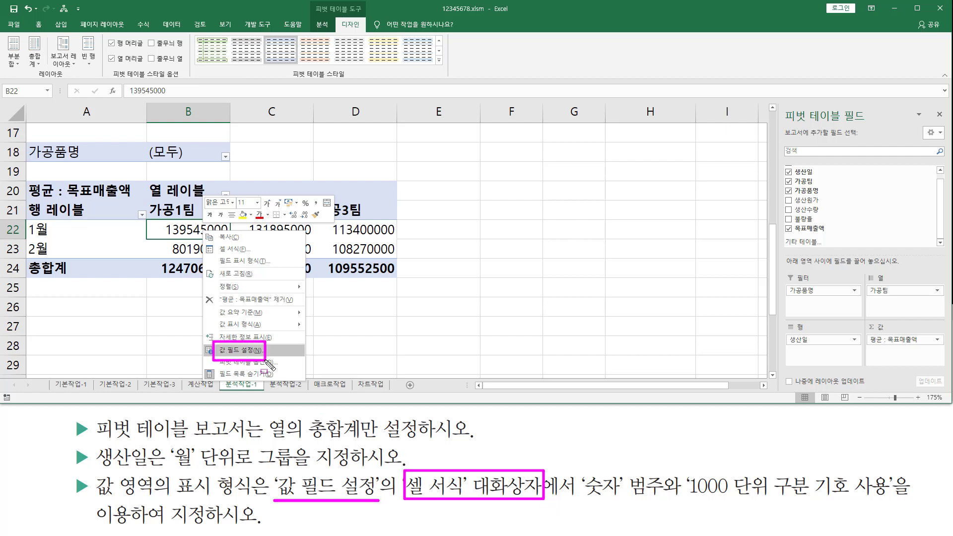
pyautogui.press('Escape')
# Open the number format dialog (셀 서식) from the value field settings of the pivot table's 평균 : 목표매출액 field
pyautogui.click(185, 228)
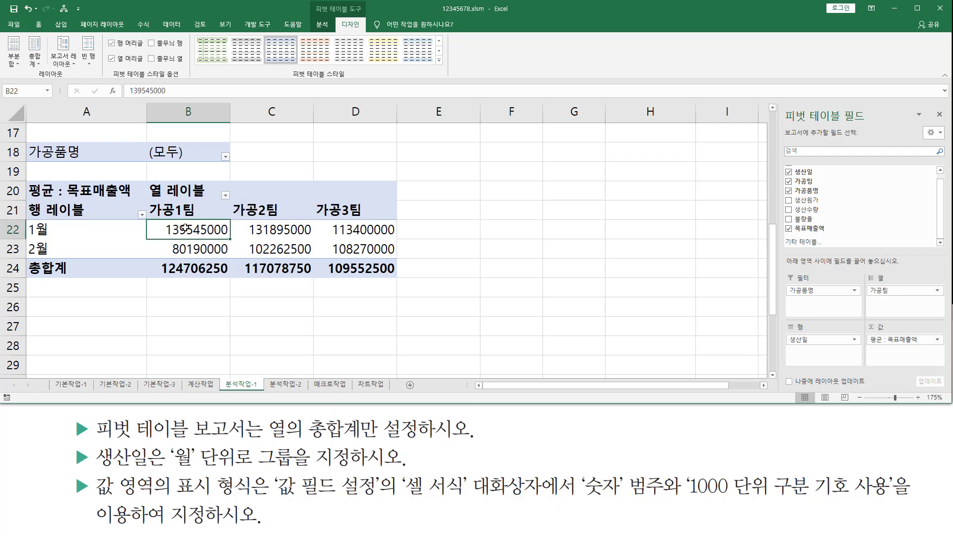
pyautogui.rightClick(196, 235)
pyautogui.click(236, 352)
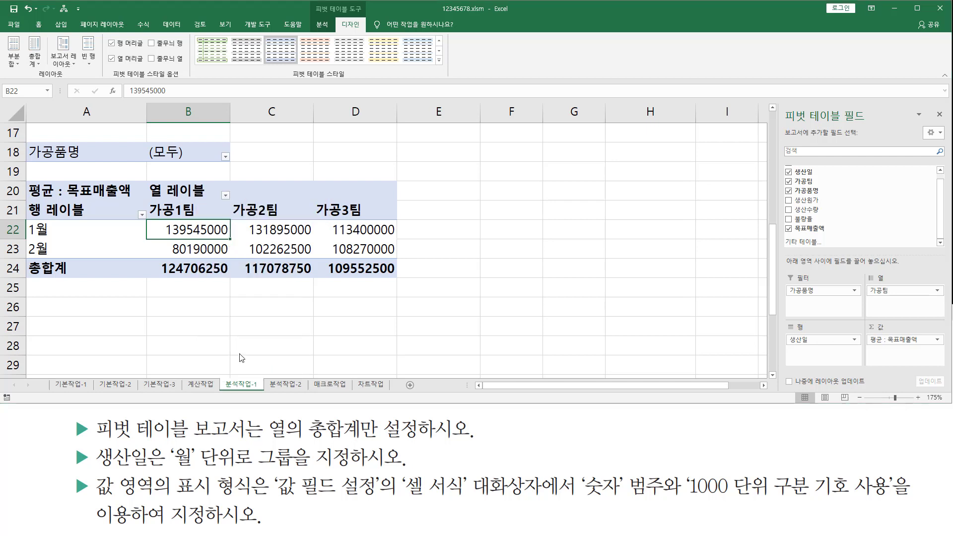
pyautogui.moveTo(187, 270); pyautogui.dragTo(218, 205)
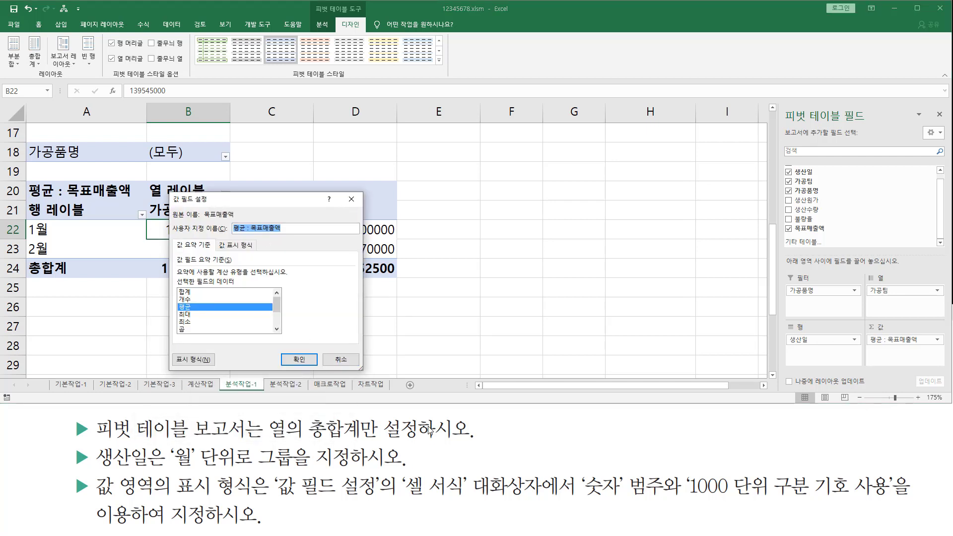
pyautogui.moveTo(95, 499); pyautogui.dragTo(254, 502)
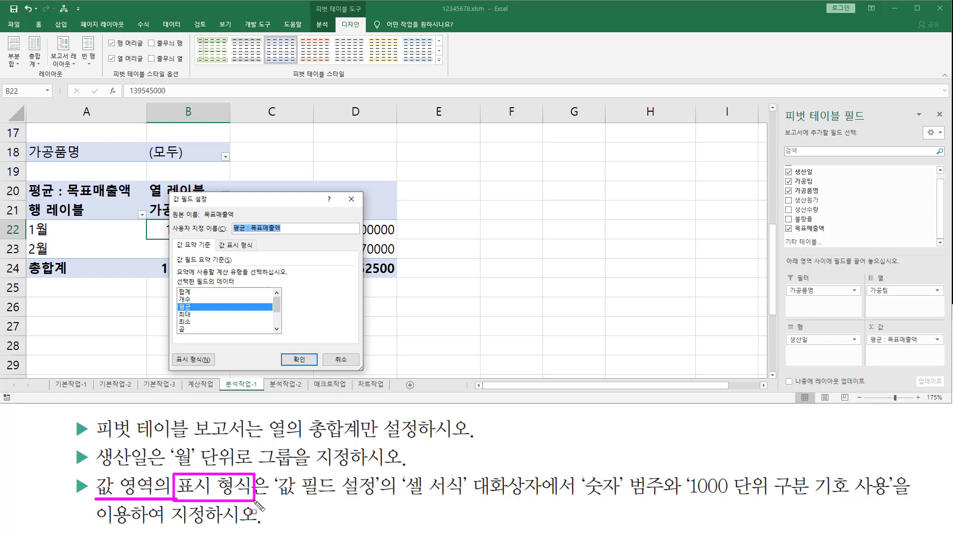
pyautogui.moveTo(172, 352); pyautogui.dragTo(216, 367)
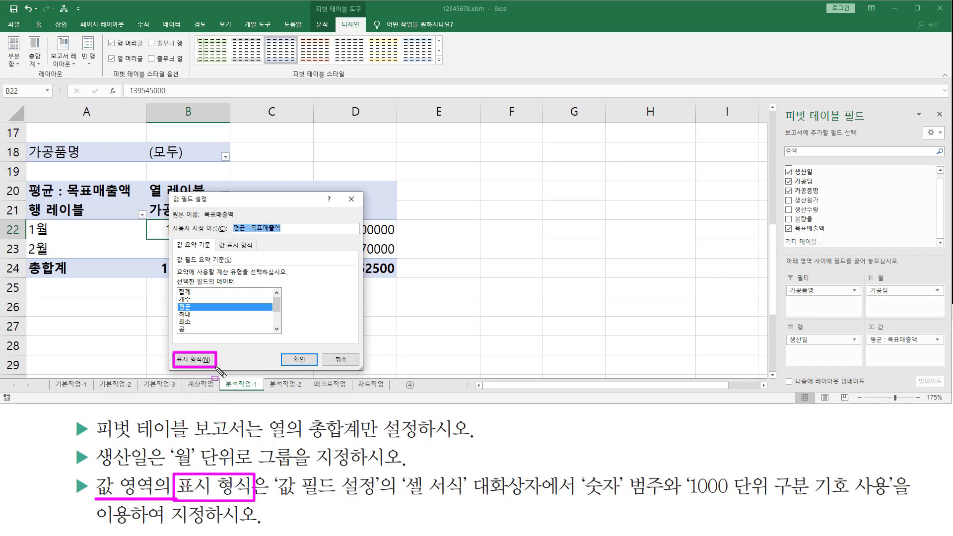
pyautogui.press('Escape')
pyautogui.click(205, 360)
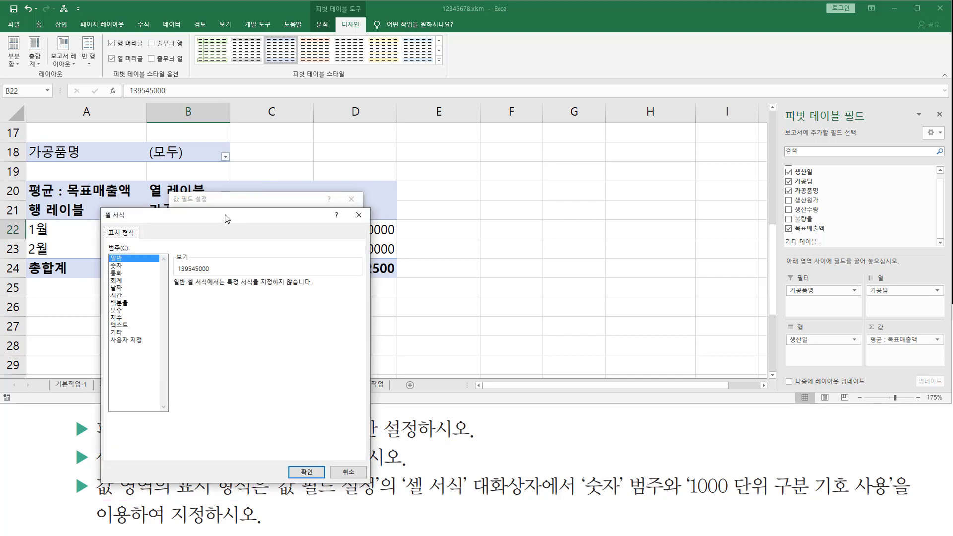
pyautogui.moveTo(225, 215); pyautogui.dragTo(276, 139)
pyautogui.moveTo(155, 144)
pyautogui.mouseDown()
pyautogui.moveTo(171, 133)
pyautogui.moveTo(155, 143)
pyautogui.mouseUp()
pyautogui.moveTo(403, 496); pyautogui.dragTo(468, 498)
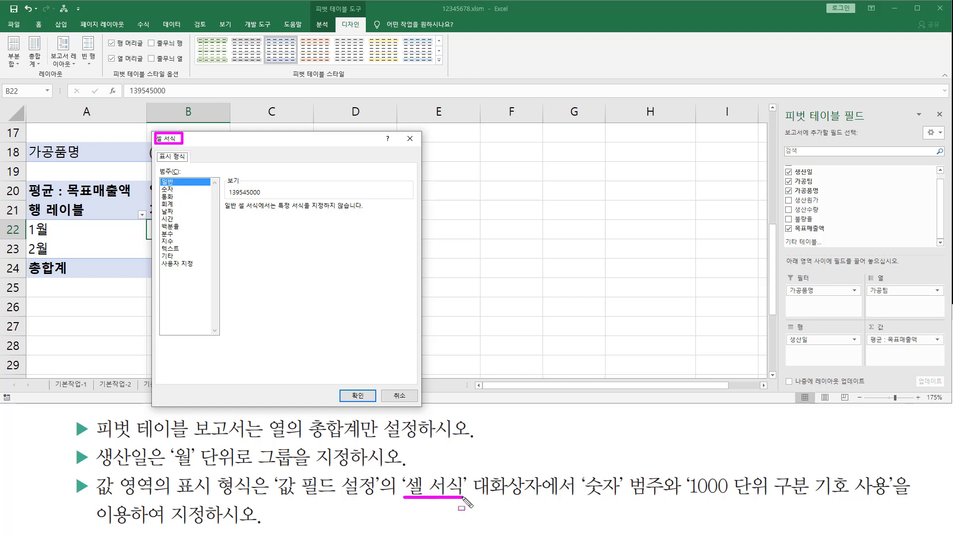
# Format the pivot table's values with the 숫자 category and the thousands separator (1000 단위 구분 기호 사용), and apply the field settings
pyautogui.moveTo(580, 468)
pyautogui.mouseDown()
pyautogui.moveTo(579, 498)
pyautogui.moveTo(622, 468)
pyautogui.moveTo(657, 495)
pyautogui.mouseUp()
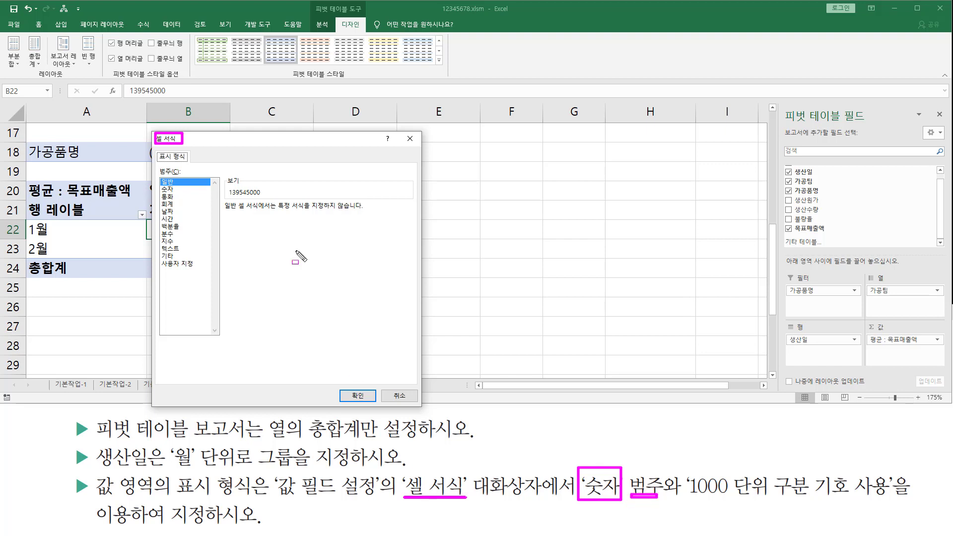
pyautogui.moveTo(159, 174)
pyautogui.mouseDown()
pyautogui.moveTo(164, 165)
pyautogui.moveTo(185, 173)
pyautogui.moveTo(165, 188)
pyautogui.mouseUp()
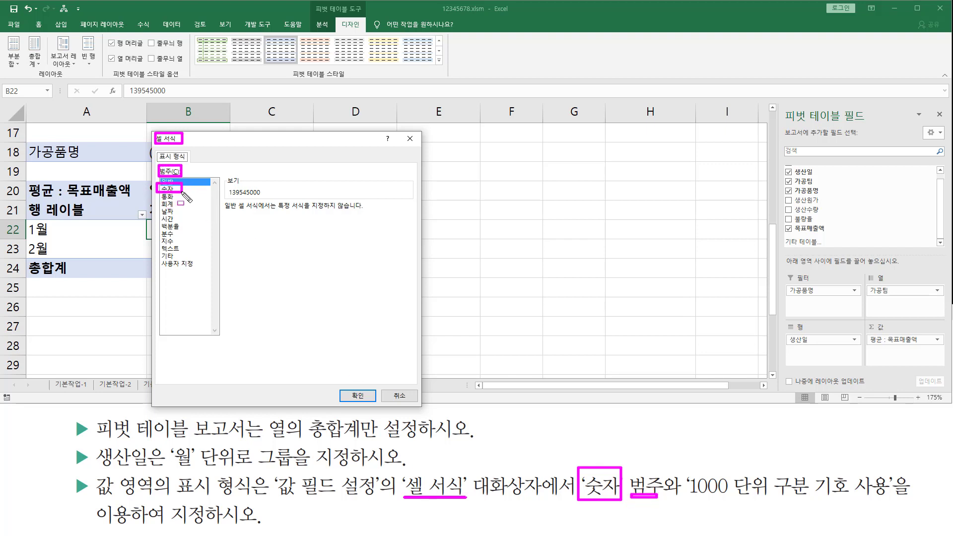
pyautogui.press('Escape')
pyautogui.click(173, 189)
pyautogui.hotkey('ctrl', '2')
pyautogui.moveTo(687, 497); pyautogui.dragTo(884, 498)
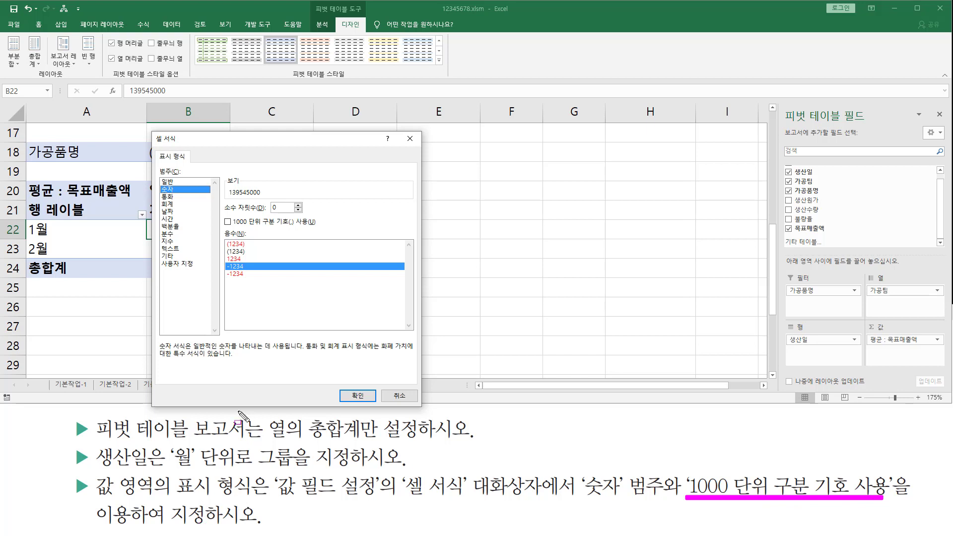
pyautogui.moveTo(221, 213); pyautogui.dragTo(330, 229)
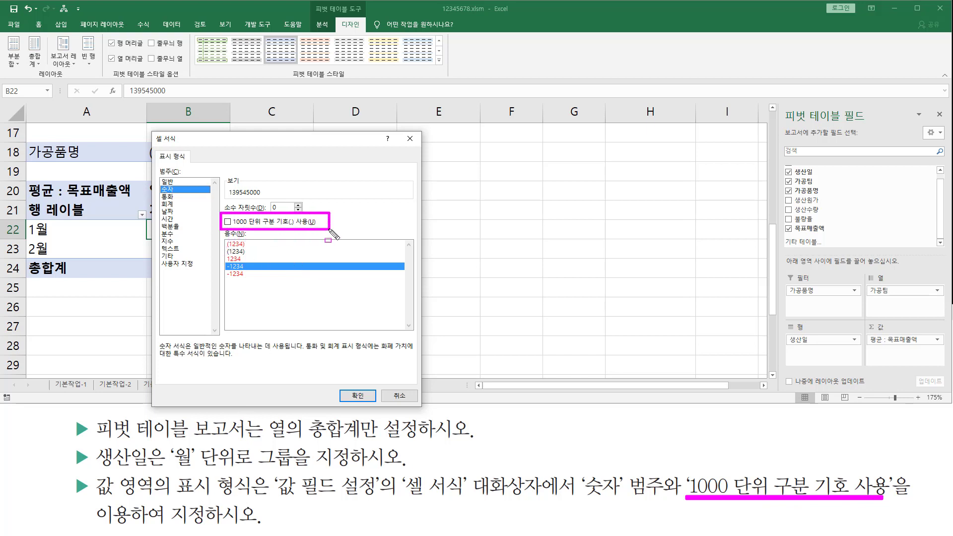
pyautogui.press('Escape')
pyautogui.click(228, 222)
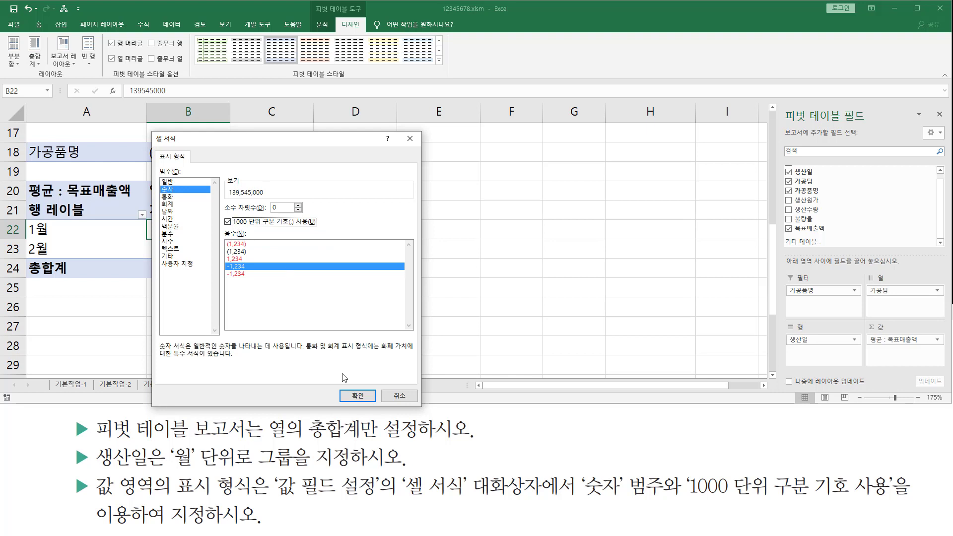
pyautogui.click(357, 396)
pyautogui.click(298, 359)
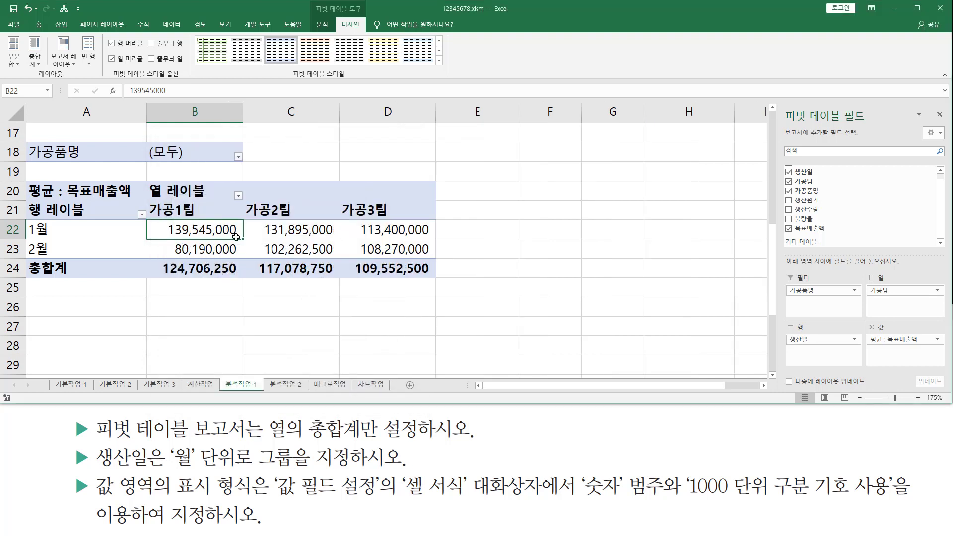
pyautogui.moveTo(185, 229); pyautogui.dragTo(382, 267)
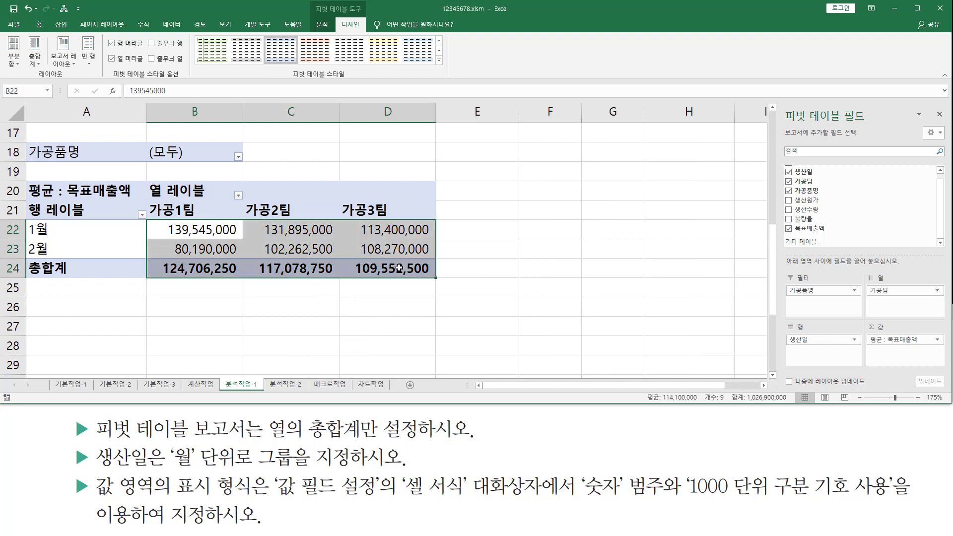
pyautogui.click(282, 245)
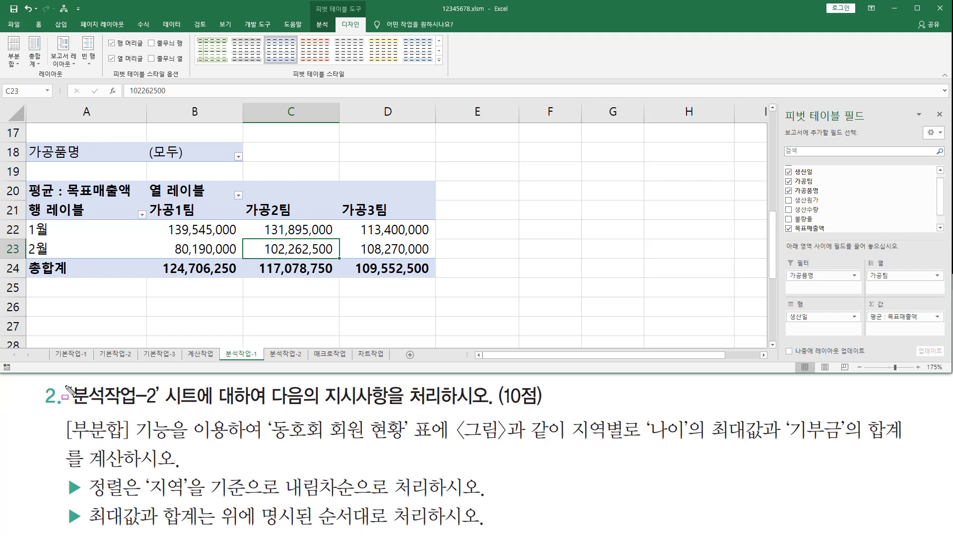
# Switch to the 분석작업-2 sheet and review the 동호회 회원 현황 table against the subtotal (부분합) requirements
pyautogui.moveTo(67, 383)
pyautogui.mouseDown()
pyautogui.moveTo(85, 402)
pyautogui.moveTo(180, 412)
pyautogui.moveTo(498, 408)
pyautogui.mouseUp()
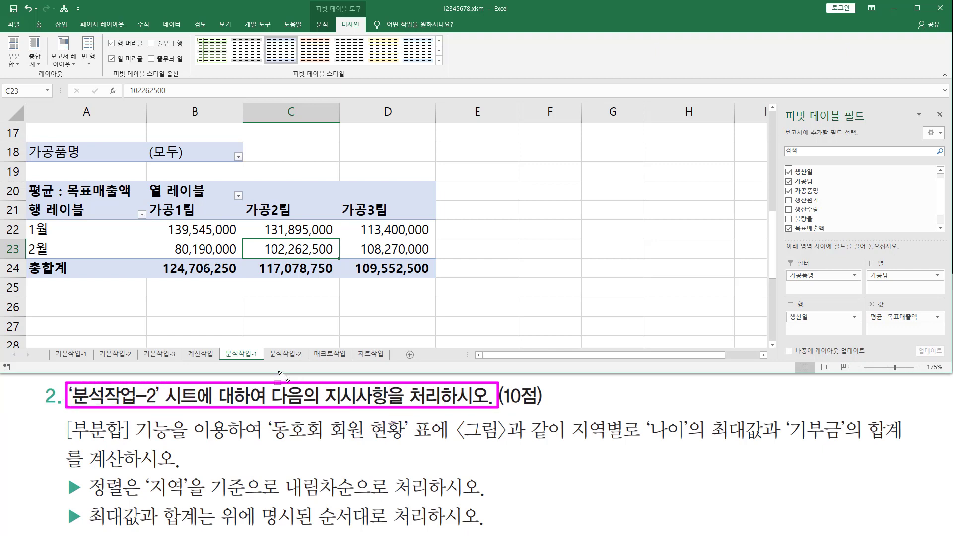
pyautogui.moveTo(264, 348); pyautogui.dragTo(308, 363)
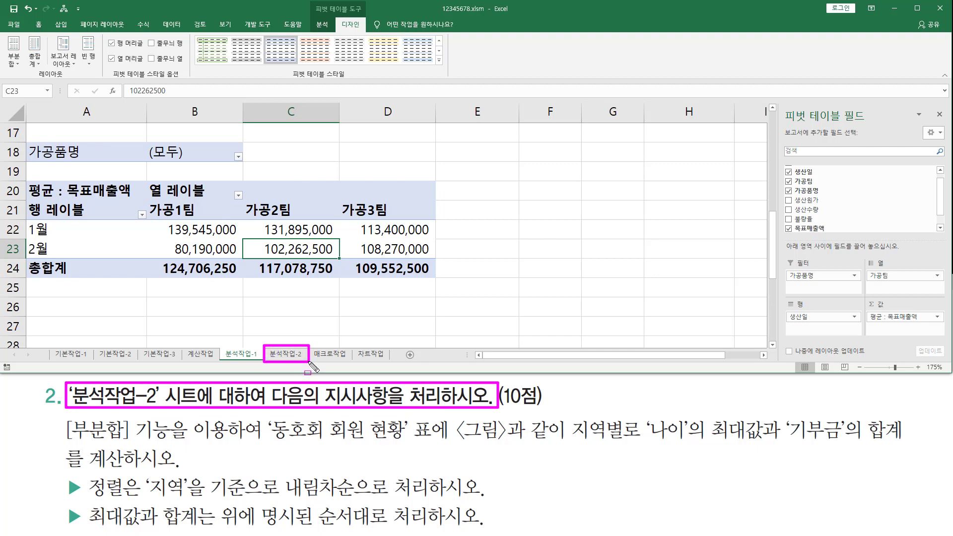
pyautogui.click(288, 355)
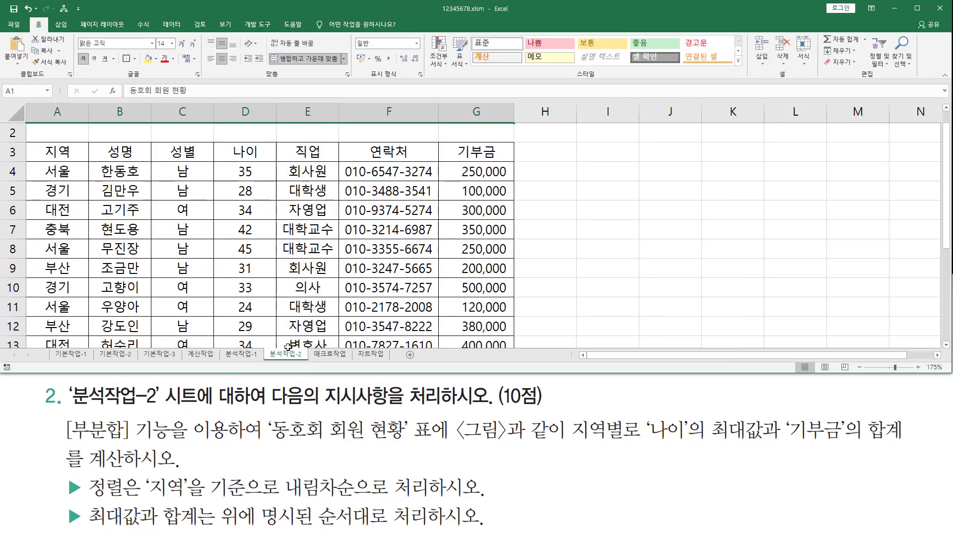
pyautogui.scroll(1, 278, 298)
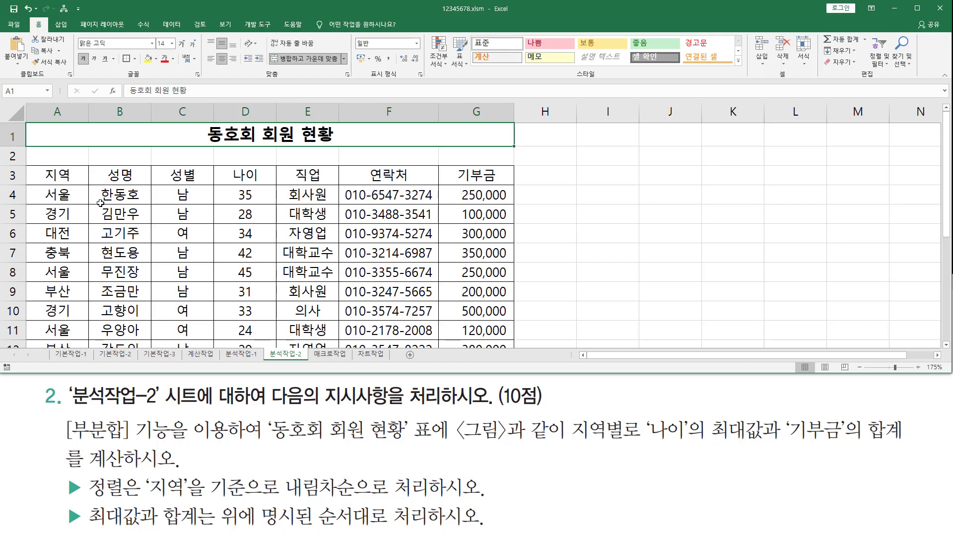
pyautogui.scroll(-5, 100, 203)
pyautogui.scroll(5, 214, 208)
pyautogui.moveTo(63, 414); pyautogui.dragTo(171, 445)
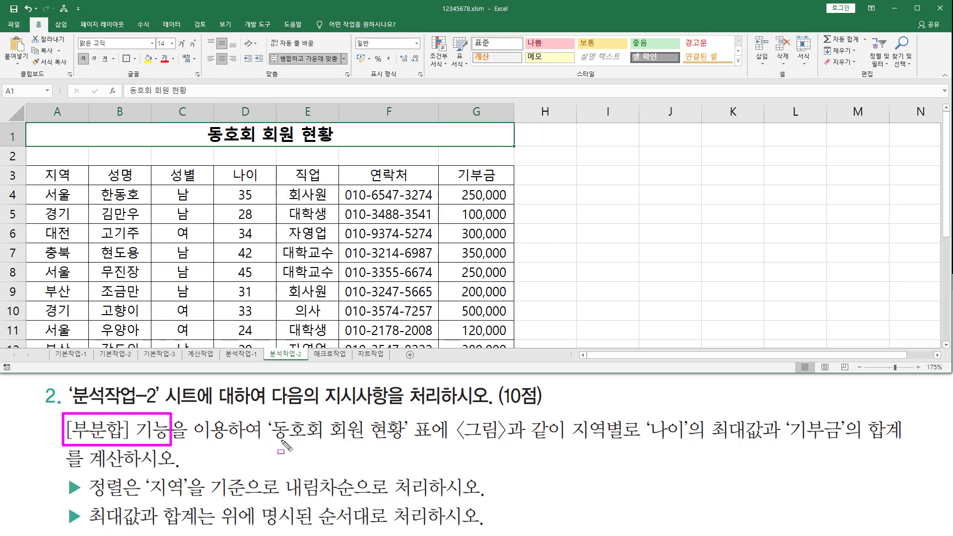
pyautogui.moveTo(270, 444)
pyautogui.mouseDown()
pyautogui.moveTo(430, 443)
pyautogui.moveTo(464, 433)
pyautogui.moveTo(913, 444)
pyautogui.mouseUp()
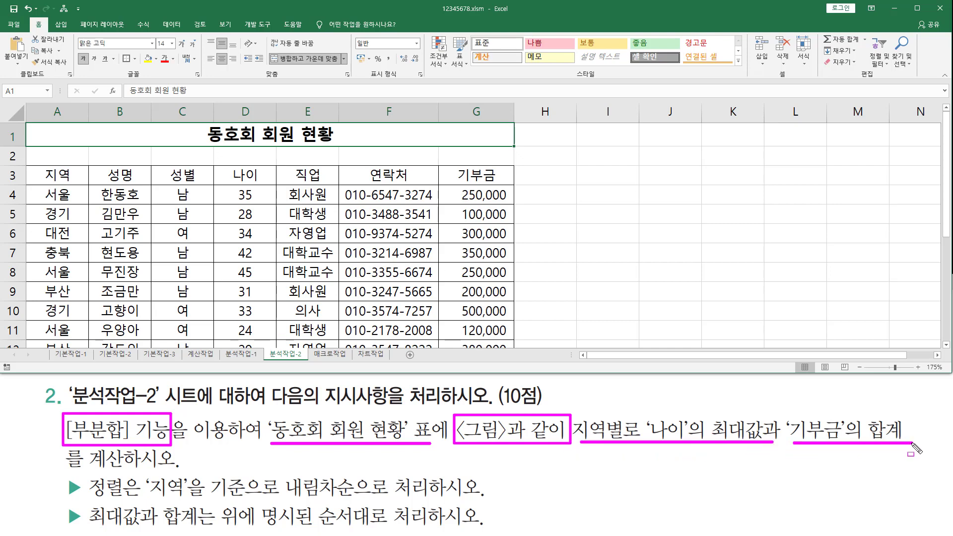
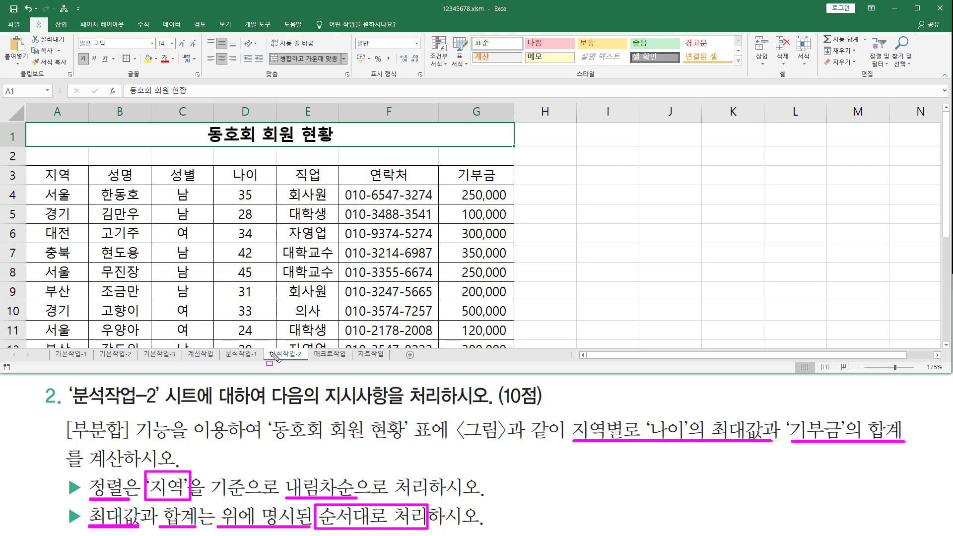
pyautogui.press('Escape')
pyautogui.click(262, 252)
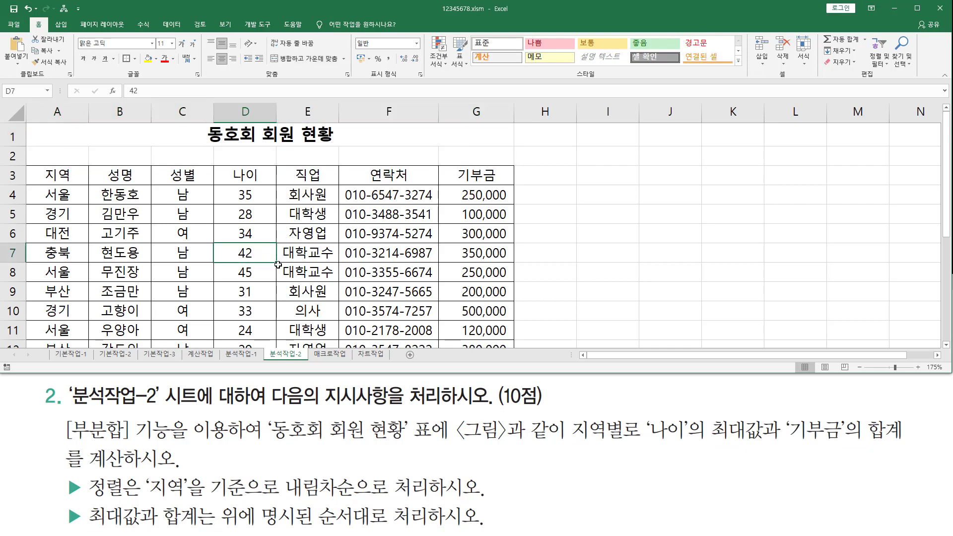
pyautogui.scroll(-3, 228, 236)
pyautogui.scroll(3, 228, 237)
pyautogui.click(261, 214)
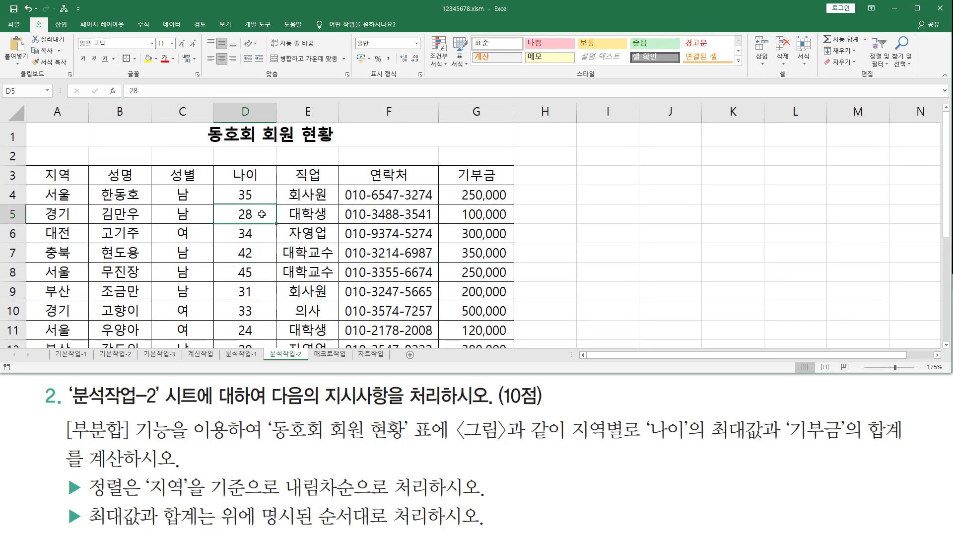
pyautogui.click(375, 228)
pyautogui.click(234, 277)
pyautogui.click(145, 294)
pyautogui.click(182, 231)
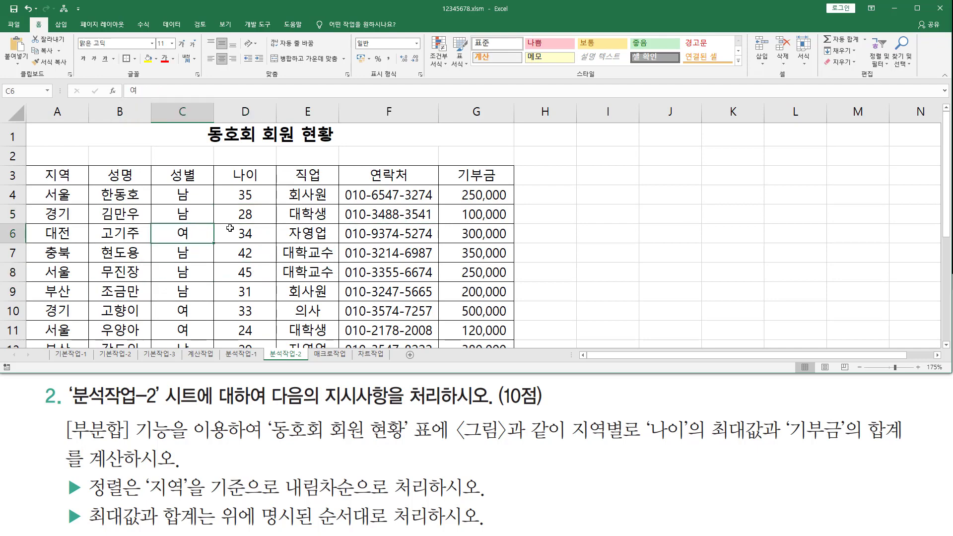
# Sort the 동호회 회원 현황 table by 지역 on cell values in descending order (내림차순)
pyautogui.click(198, 291)
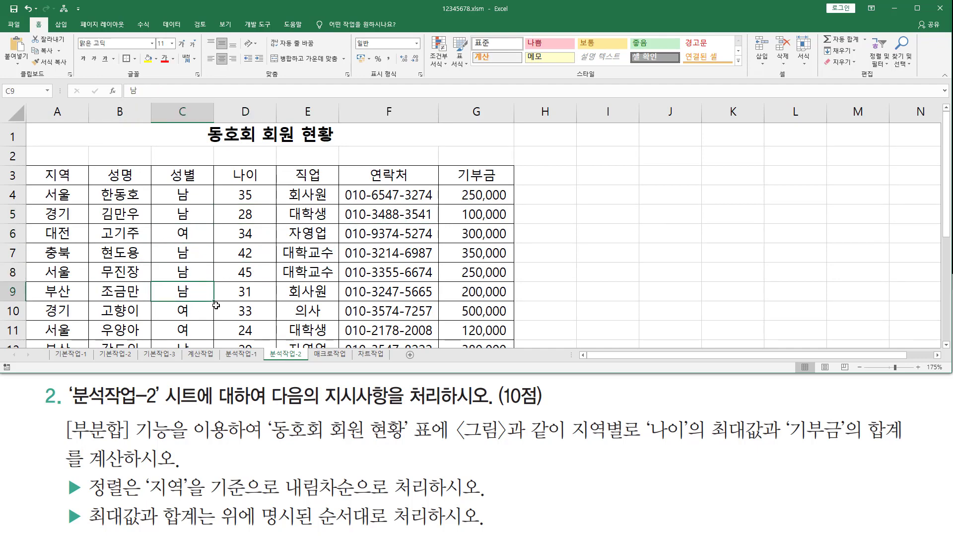
pyautogui.click(175, 25)
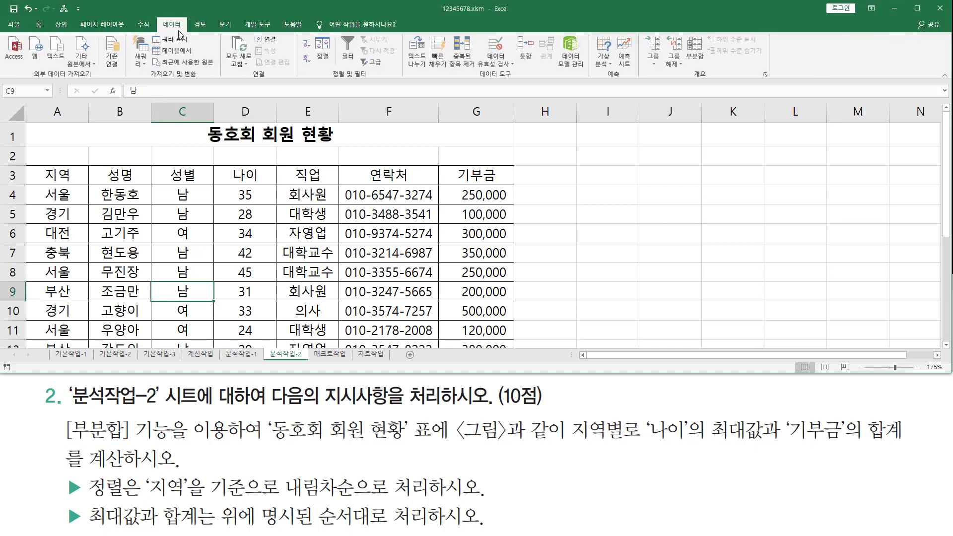
pyautogui.click(323, 55)
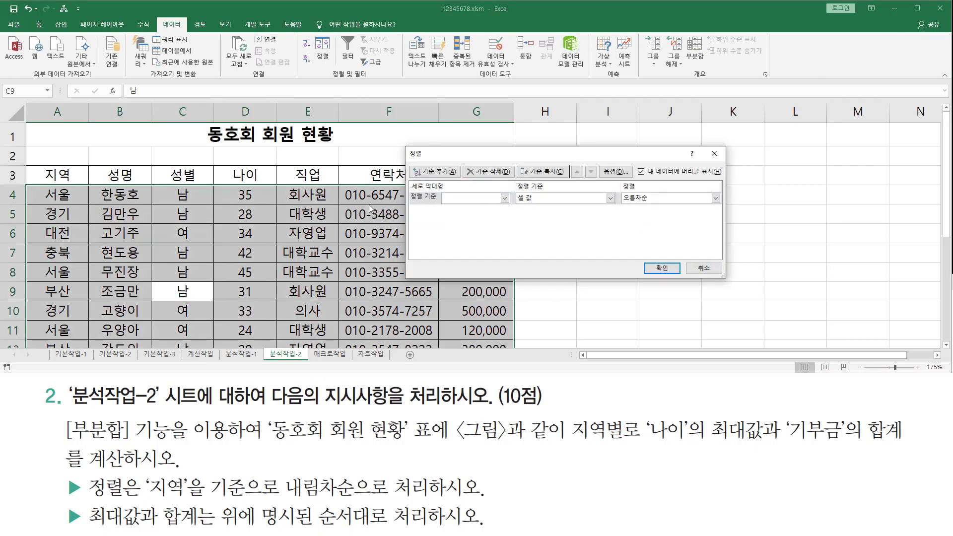
pyautogui.click(480, 199)
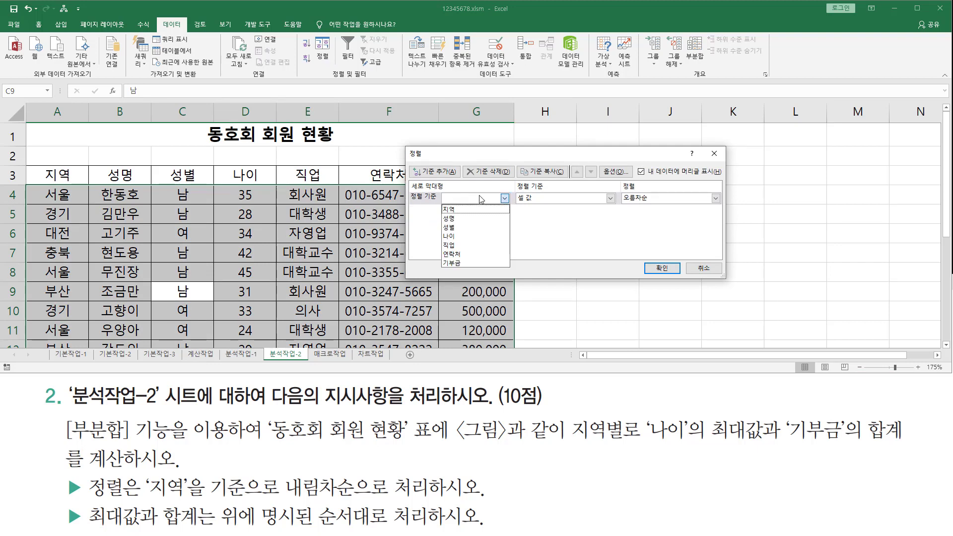
pyautogui.click(451, 209)
pyautogui.moveTo(620, 190)
pyautogui.mouseDown()
pyautogui.moveTo(628, 202)
pyautogui.moveTo(654, 206)
pyautogui.mouseUp()
pyautogui.press('Escape')
pyautogui.click(688, 199)
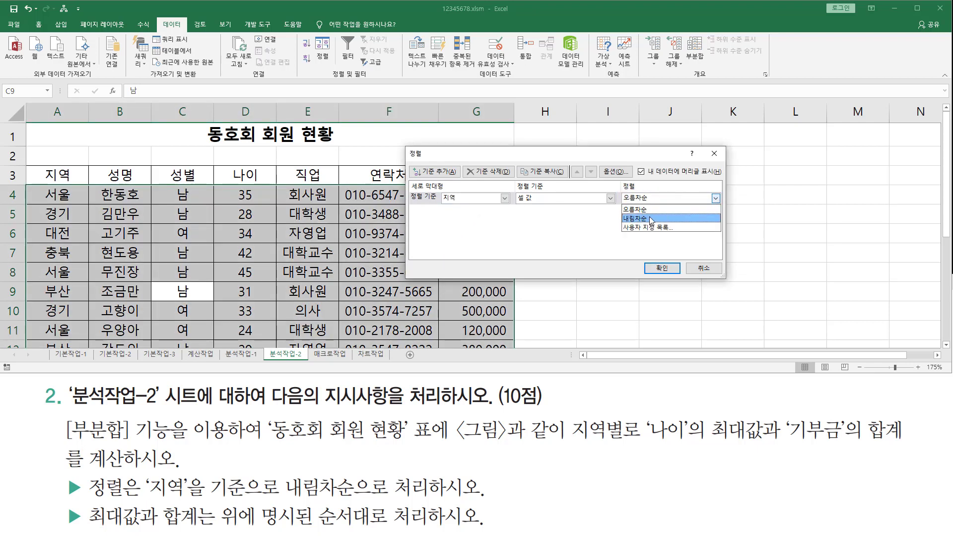
pyautogui.click(651, 218)
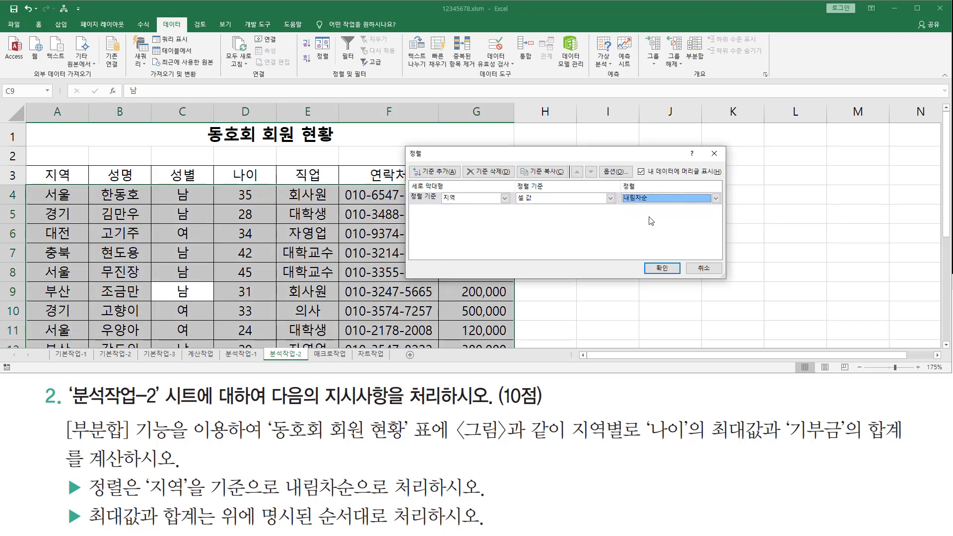
pyautogui.click(662, 268)
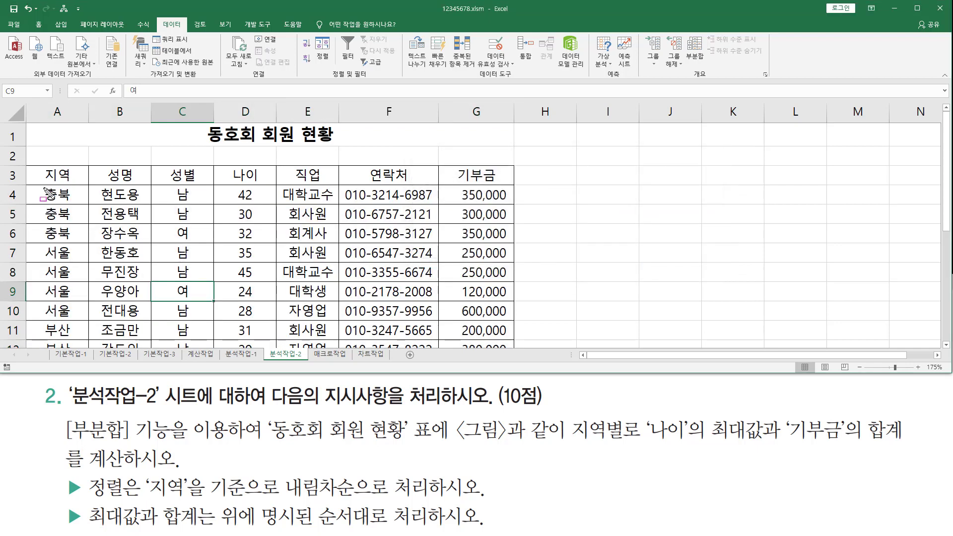
pyautogui.moveTo(42, 184)
pyautogui.mouseDown()
pyautogui.moveTo(68, 207)
pyautogui.moveTo(75, 238)
pyautogui.moveTo(61, 280)
pyautogui.moveTo(88, 316)
pyautogui.mouseUp()
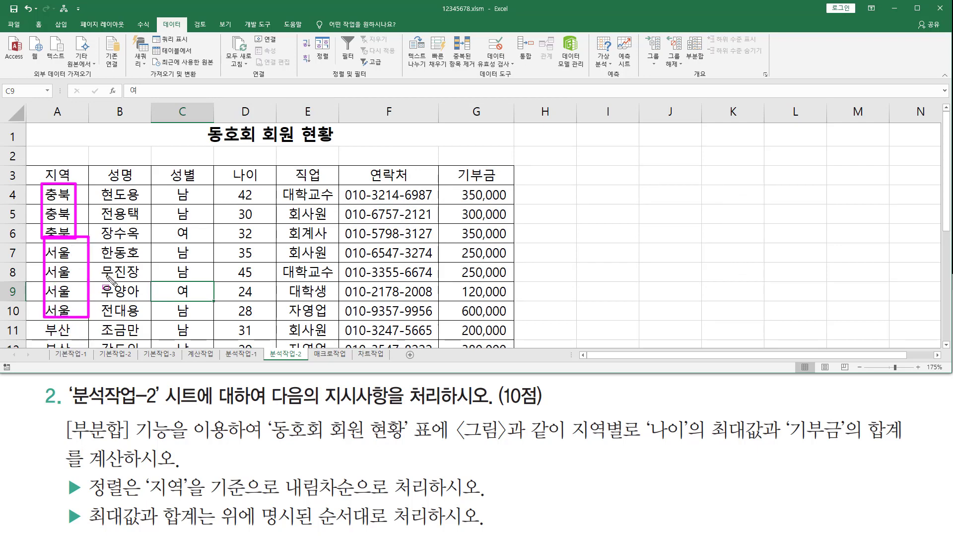
pyautogui.press('Escape')
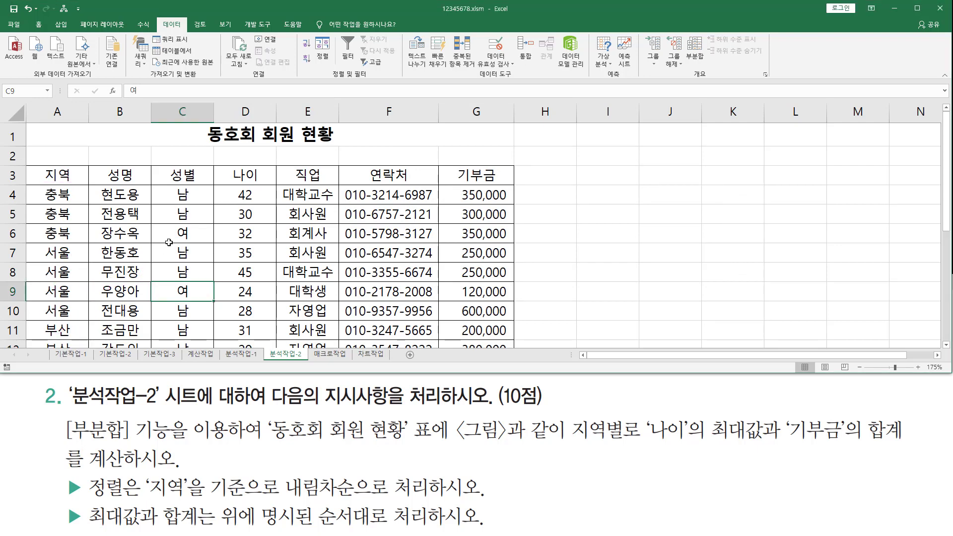
# Open the Subtotal (부분합) settings for the sorted table and check the grouping field against the 지역 requirement
pyautogui.click(193, 234)
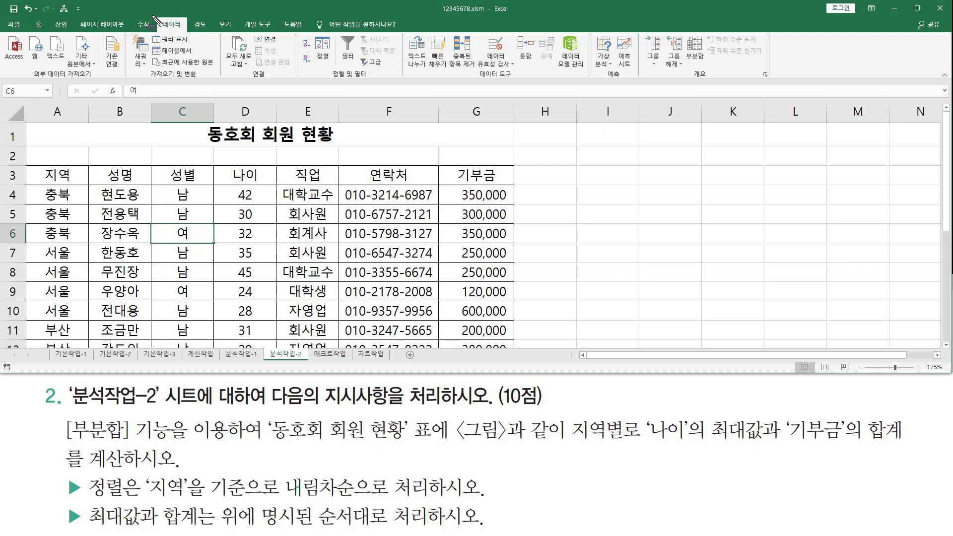
pyautogui.moveTo(155, 17); pyautogui.dragTo(185, 31)
pyautogui.moveTo(679, 29); pyautogui.dragTo(719, 77)
pyautogui.press('Escape')
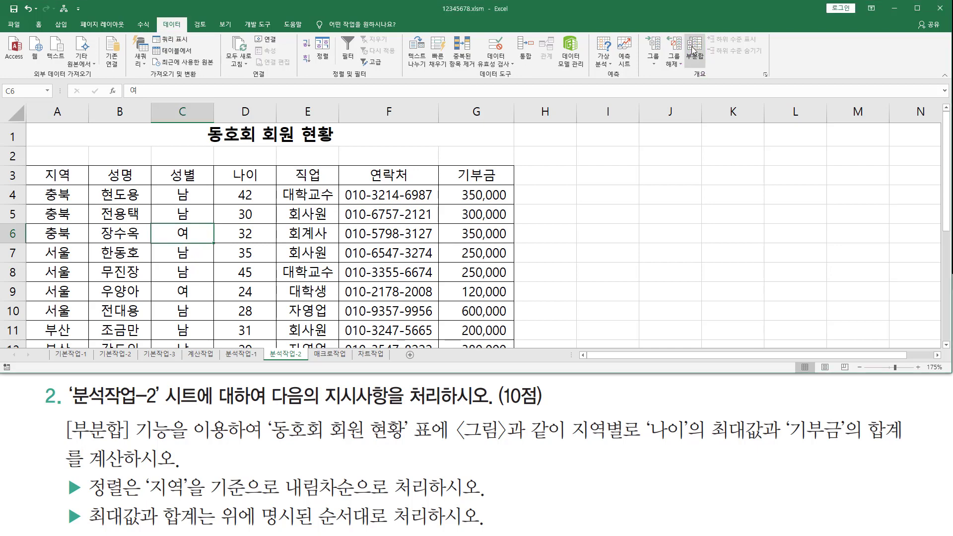
pyautogui.click(694, 50)
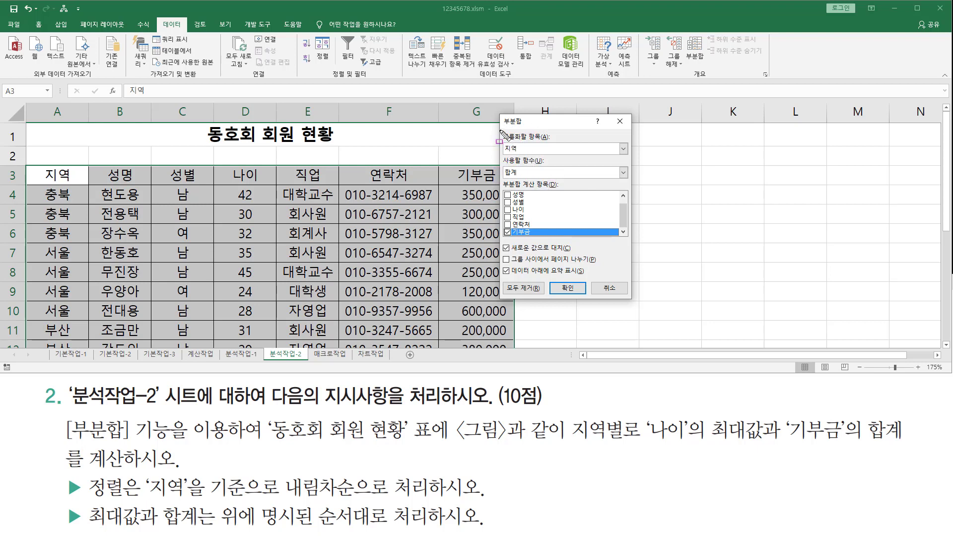
pyautogui.moveTo(500, 132)
pyautogui.mouseDown()
pyautogui.moveTo(546, 143)
pyautogui.moveTo(552, 130)
pyautogui.mouseUp()
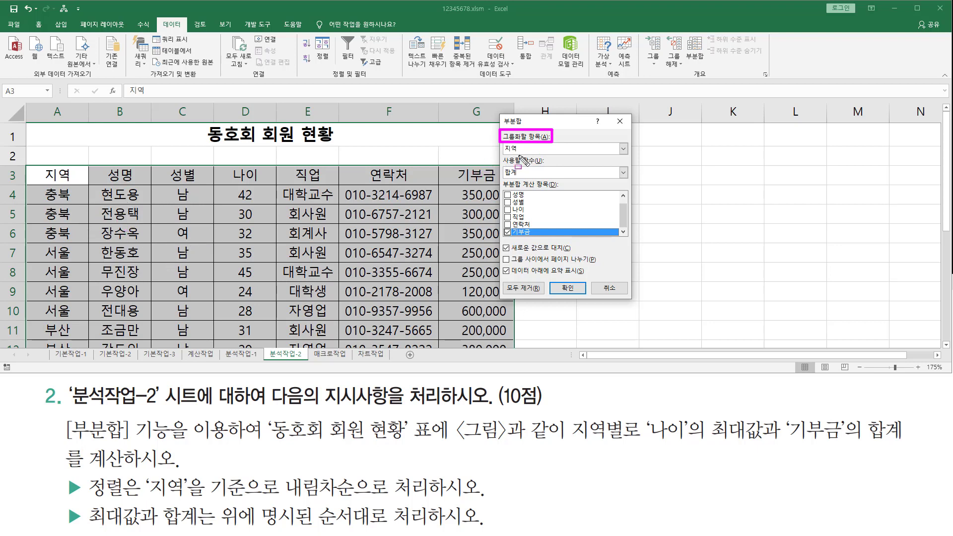
pyautogui.moveTo(503, 155); pyautogui.dragTo(522, 154)
pyautogui.moveTo(646, 414)
pyautogui.mouseDown()
pyautogui.moveTo(664, 433)
pyautogui.moveTo(762, 441)
pyautogui.mouseUp()
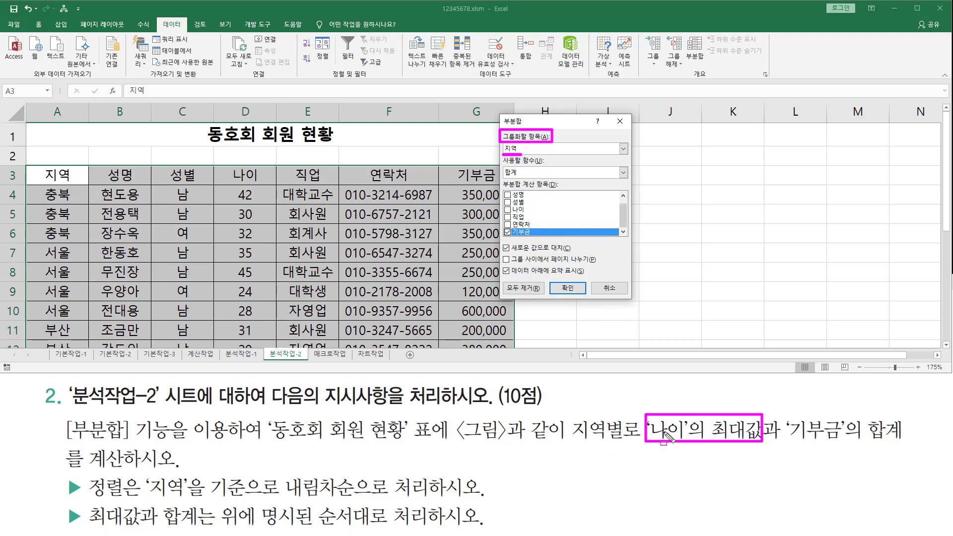
pyautogui.press('Escape')
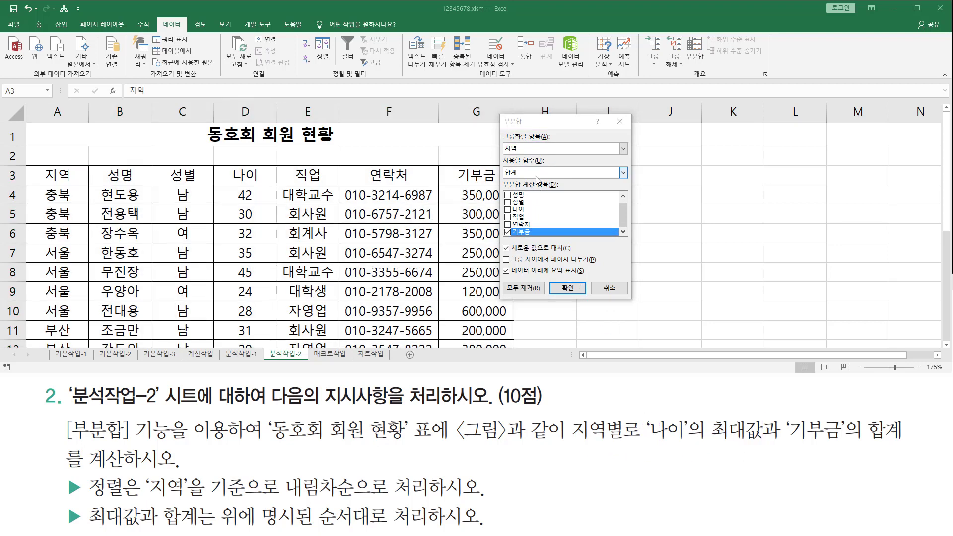
# Apply the subtotal with the 최대 function to 나이 only, excluding 기부금 from the calculated items
pyautogui.click(536, 174)
pyautogui.click(526, 208)
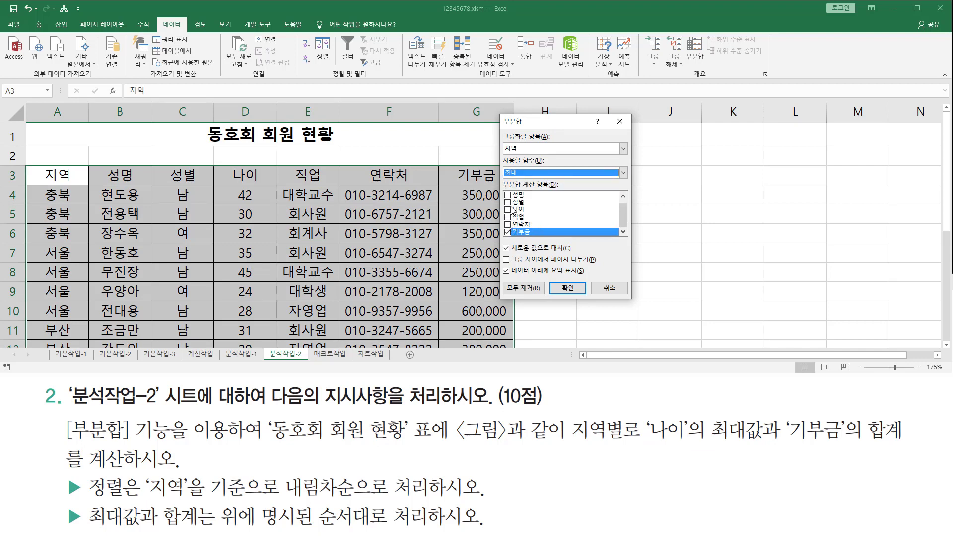
pyautogui.click(508, 210)
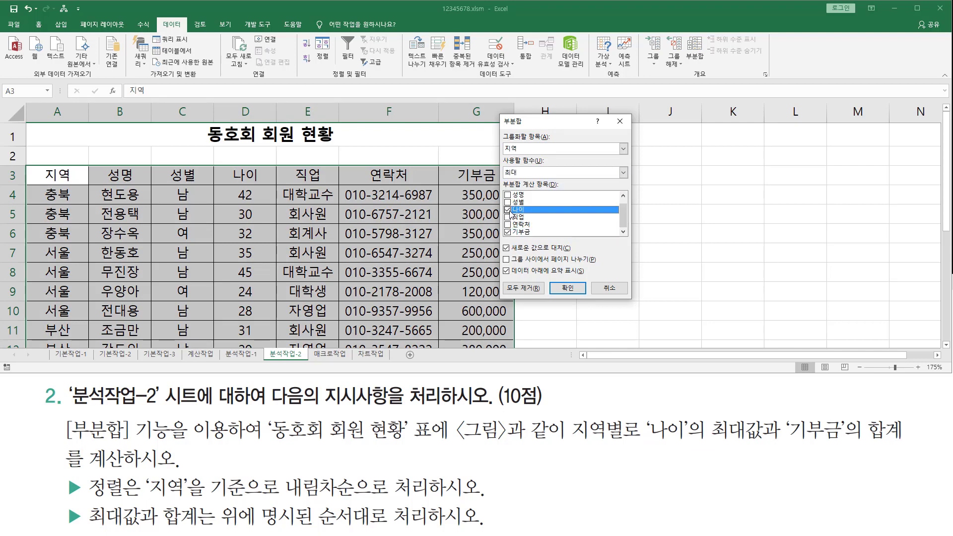
pyautogui.click(509, 233)
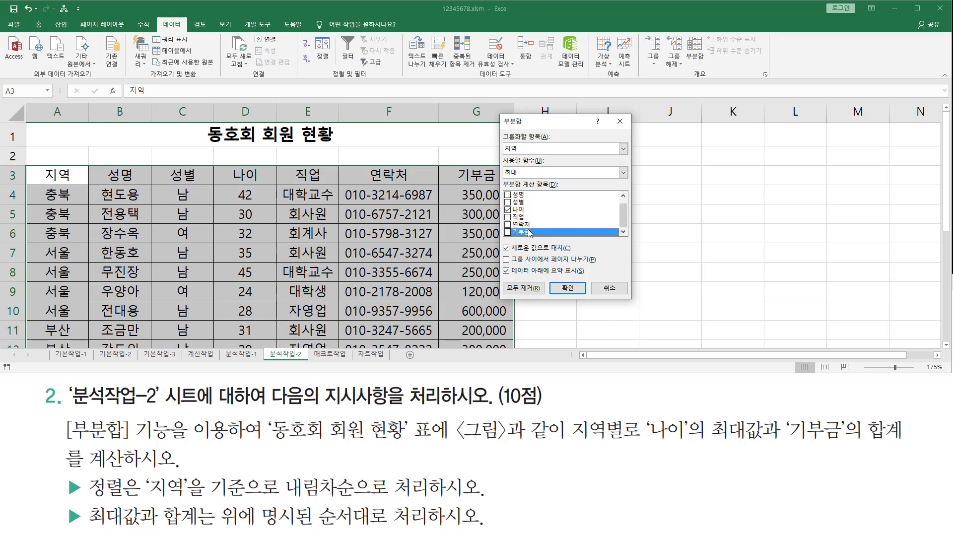
pyautogui.scroll(1, 528, 231)
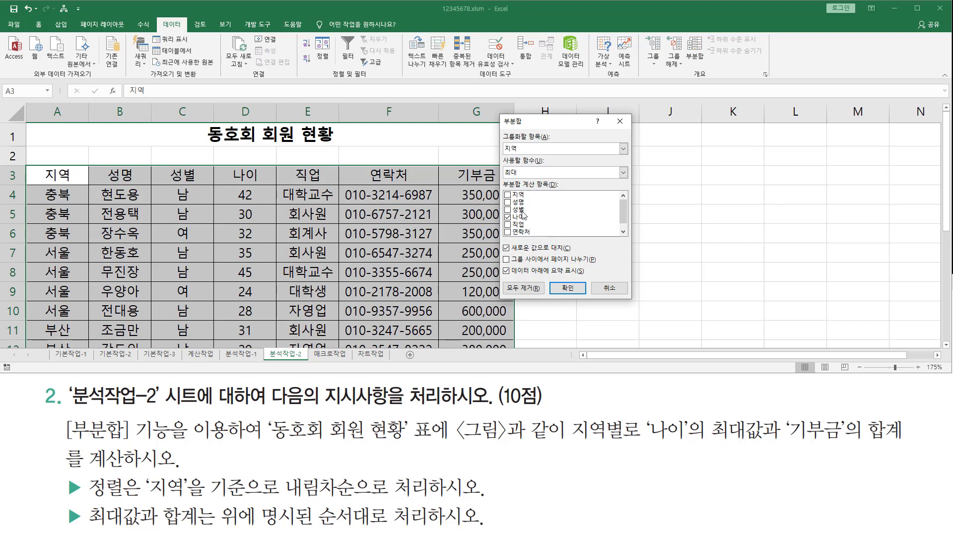
pyautogui.scroll(-1, 523, 214)
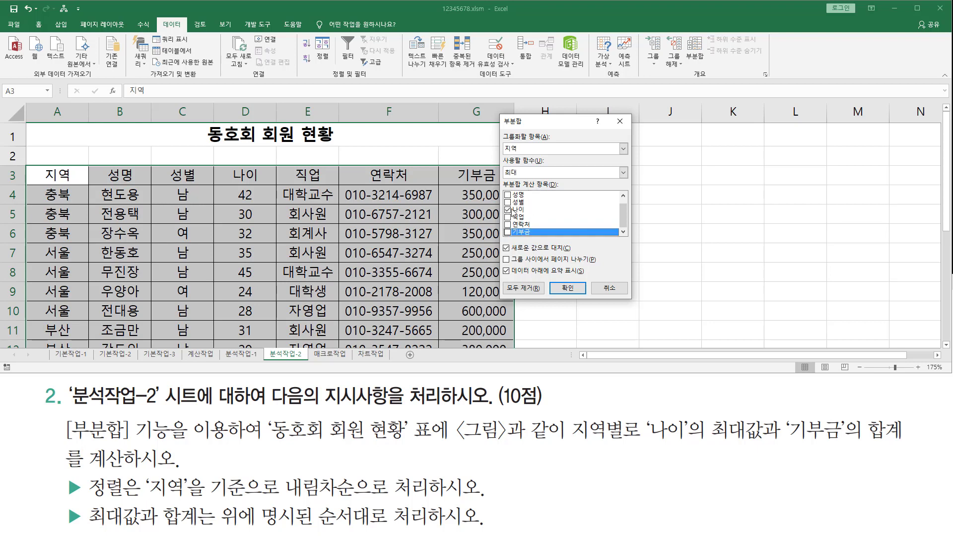
pyautogui.click(567, 288)
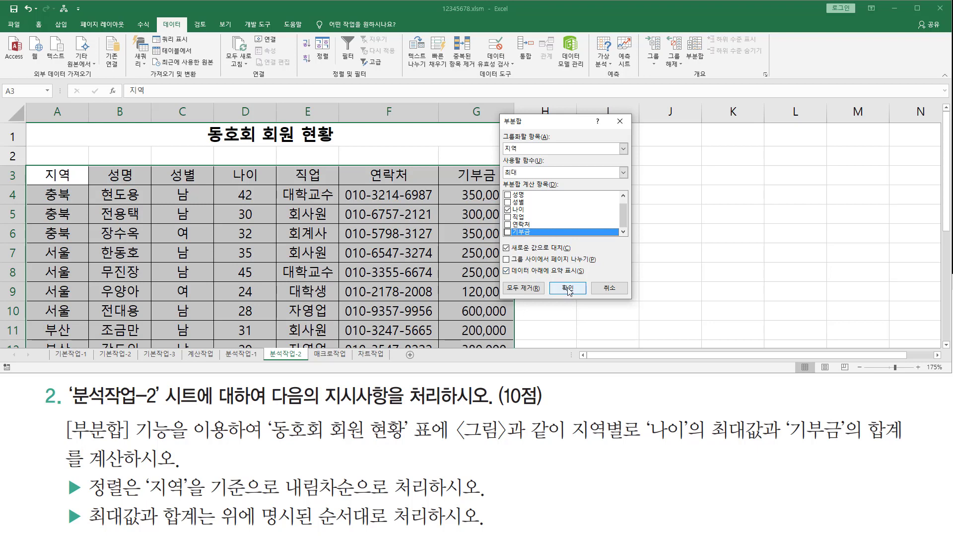
# Examine the 최대값 subtotal rows of each 지역 group against the required maximum 나이 and sum of 기부금
pyautogui.hotkey('ctrl', '2')
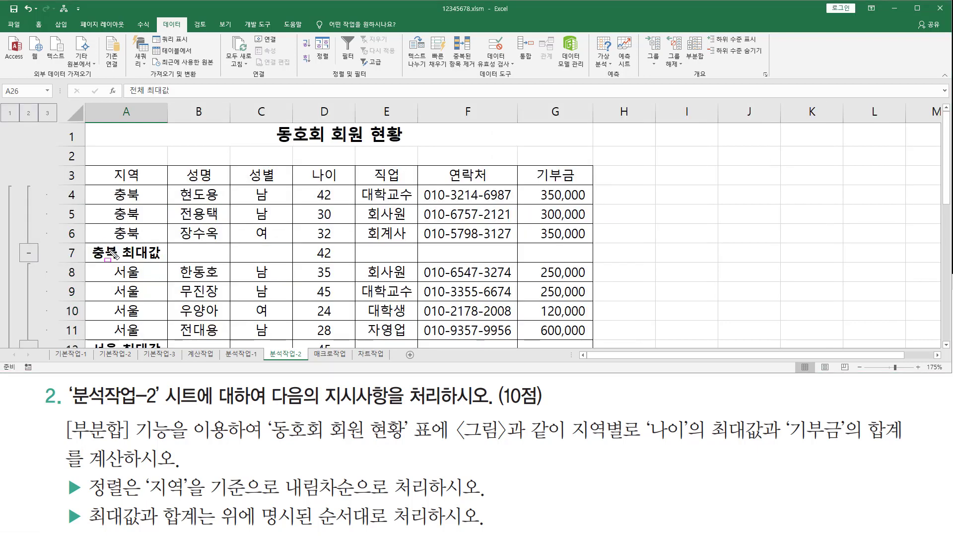
pyautogui.moveTo(93, 243); pyautogui.dragTo(165, 260)
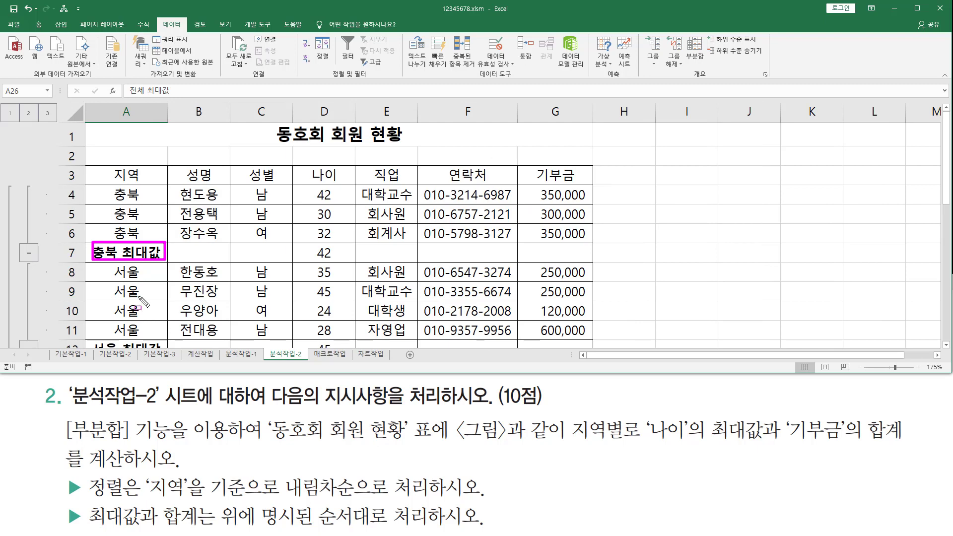
pyautogui.press('Escape')
pyautogui.scroll(-2, 100, 271)
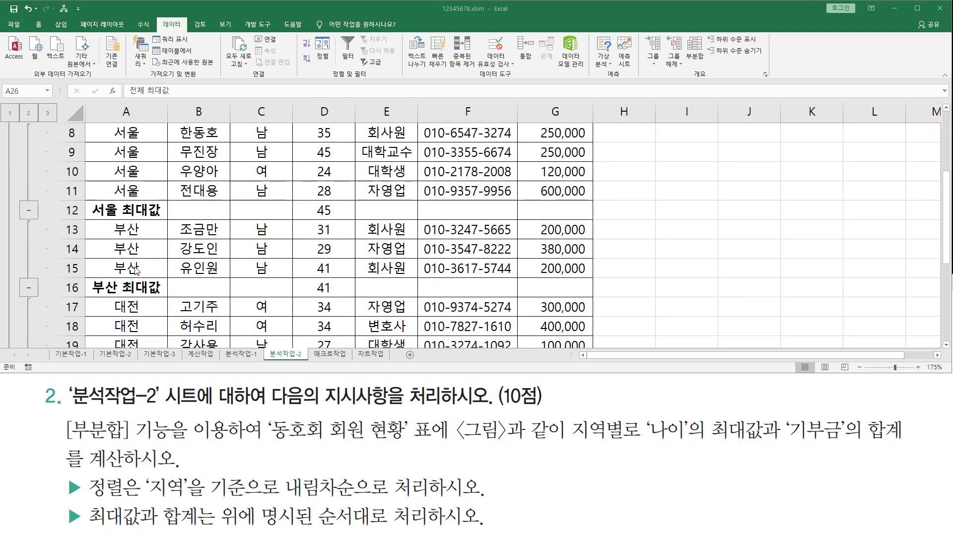
pyautogui.scroll(2, 232, 257)
pyautogui.moveTo(307, 244); pyautogui.dragTo(343, 258)
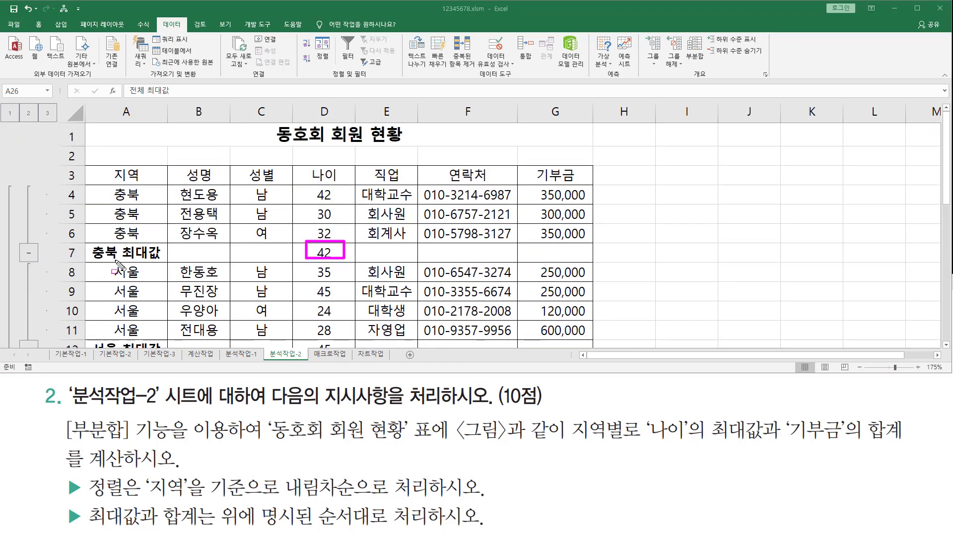
pyautogui.moveTo(92, 239); pyautogui.dragTo(315, 254)
pyautogui.press('Escape')
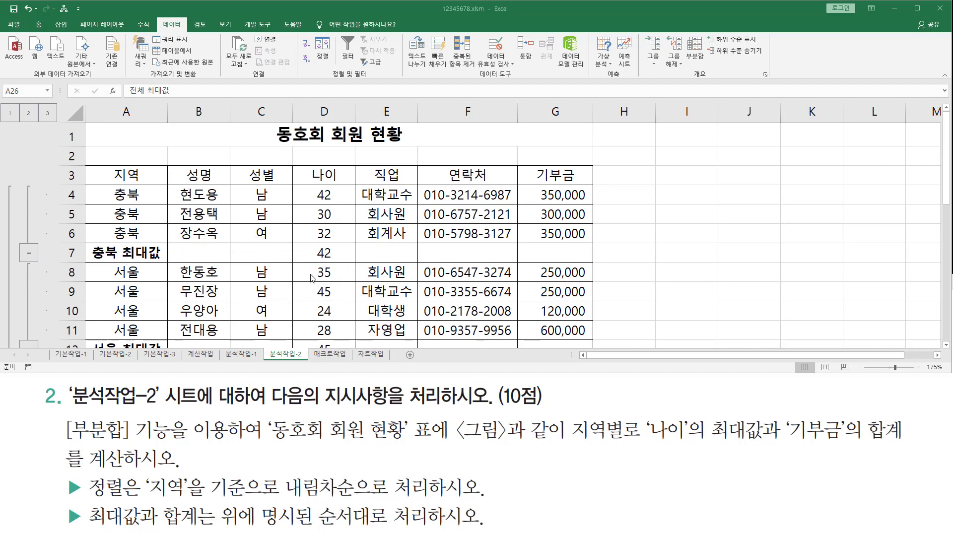
pyautogui.scroll(-2, 311, 278)
pyautogui.moveTo(93, 197); pyautogui.dragTo(342, 219)
pyautogui.moveTo(97, 276); pyautogui.dragTo(338, 296)
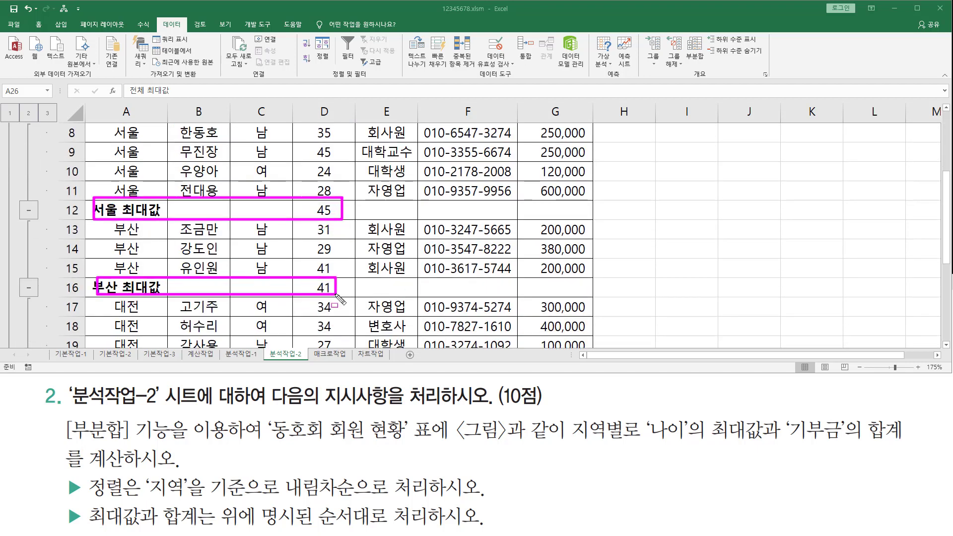
pyautogui.moveTo(637, 442)
pyautogui.mouseDown()
pyautogui.moveTo(758, 414)
pyautogui.moveTo(854, 446)
pyautogui.moveTo(910, 449)
pyautogui.mouseUp()
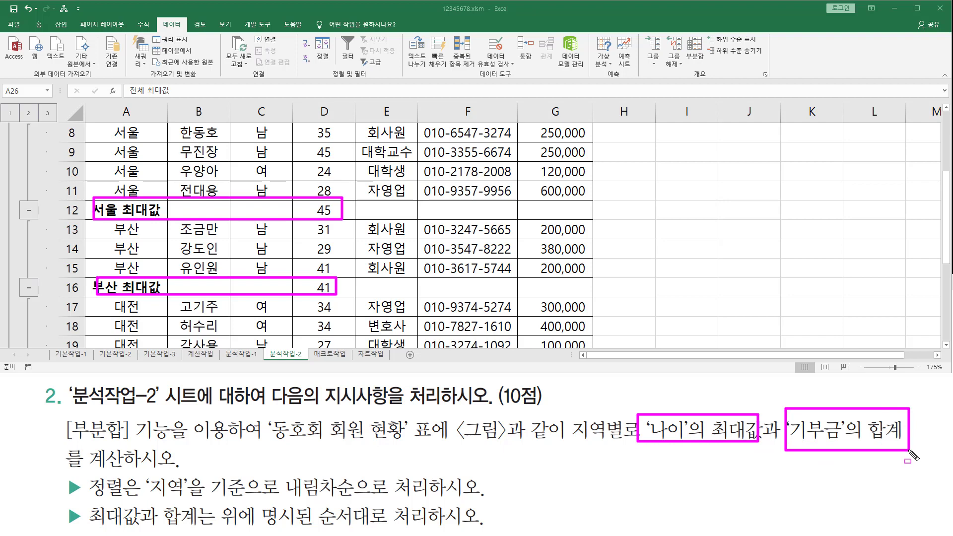
pyautogui.press('Escape')
# Set up a second subtotal (부분합) for the table, using the 합계 function on 기부금 only and excluding 나이
pyautogui.click(360, 256)
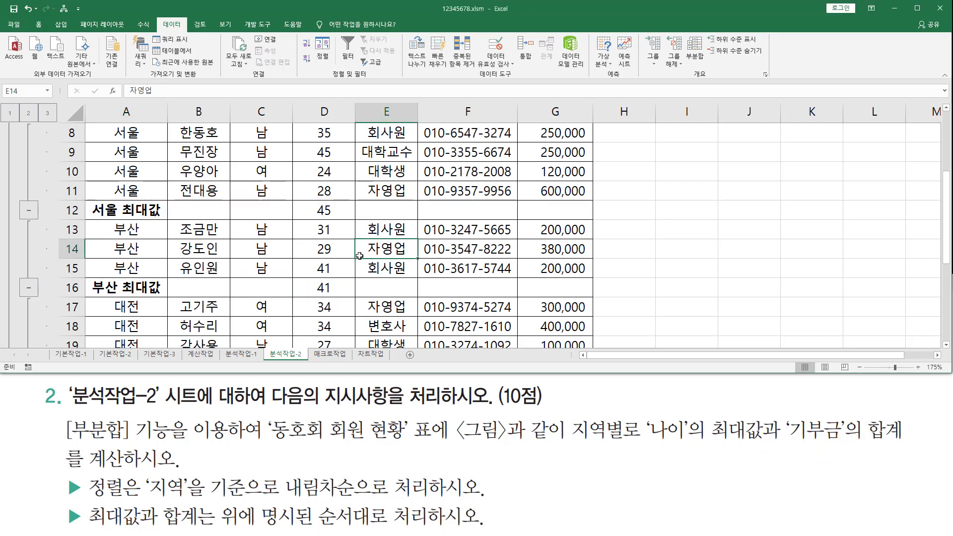
pyautogui.scroll(3, 360, 256)
pyautogui.click(336, 226)
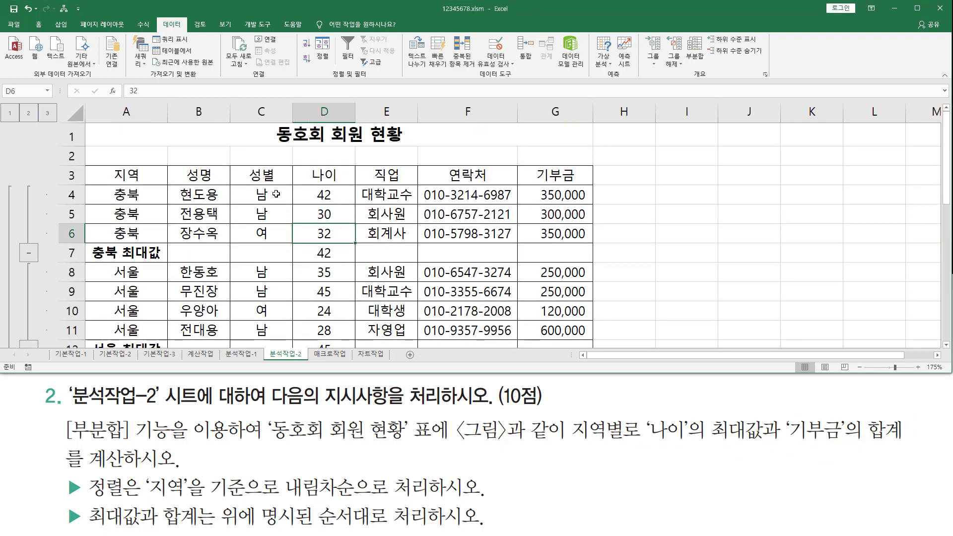
pyautogui.click(331, 208)
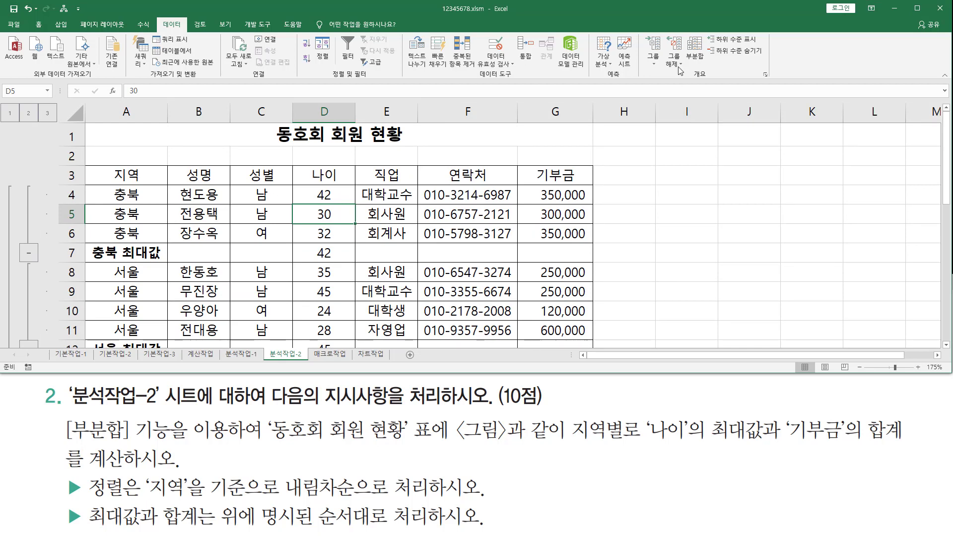
pyautogui.click(694, 50)
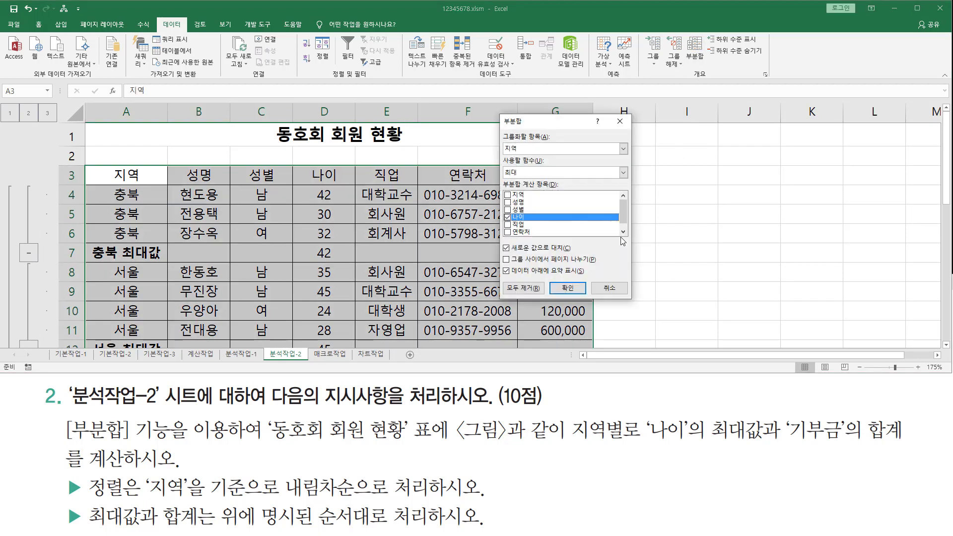
pyautogui.click(520, 173)
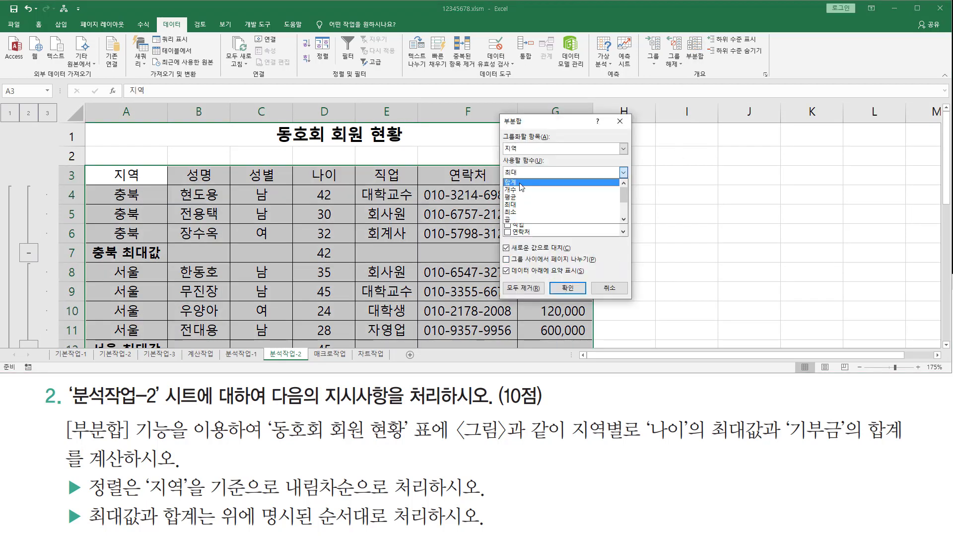
pyautogui.click(520, 183)
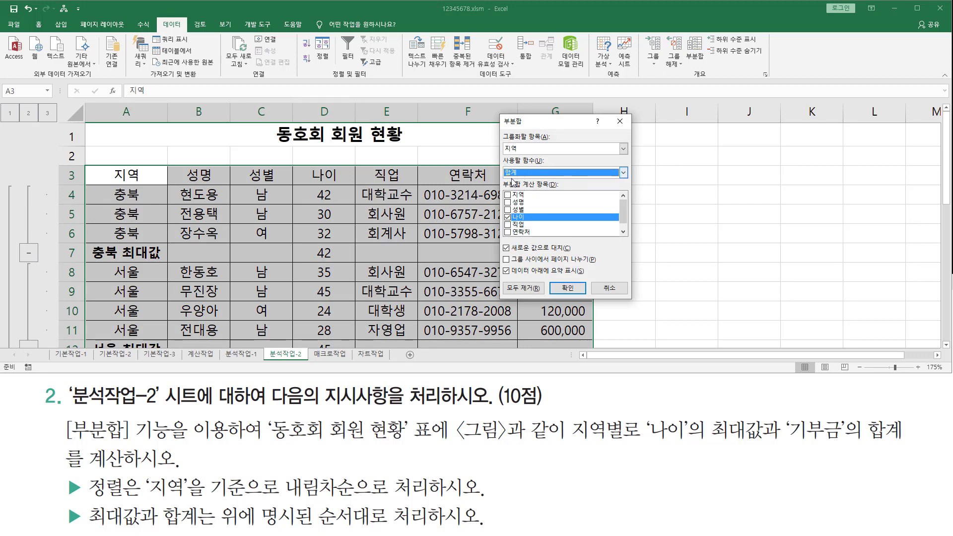
pyautogui.click(623, 232)
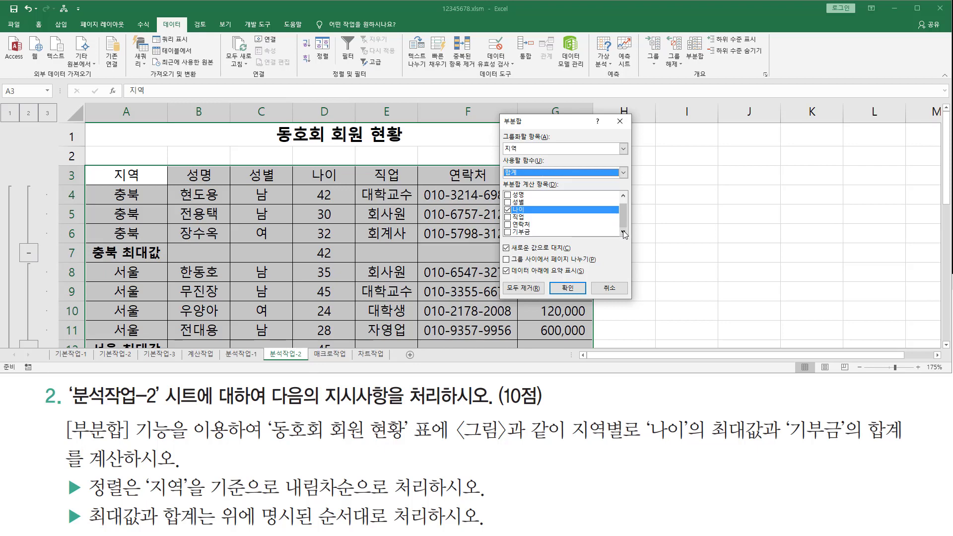
pyautogui.click(508, 231)
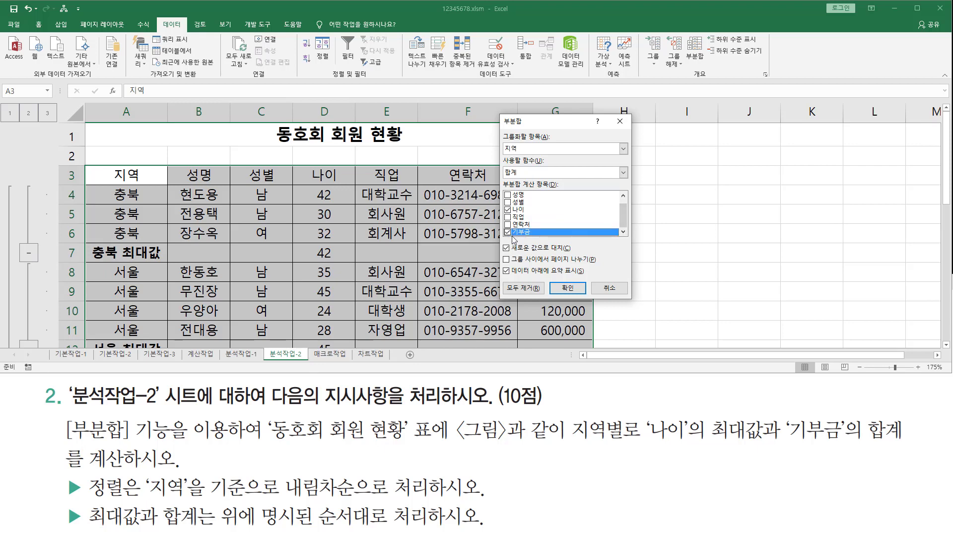
pyautogui.click(507, 210)
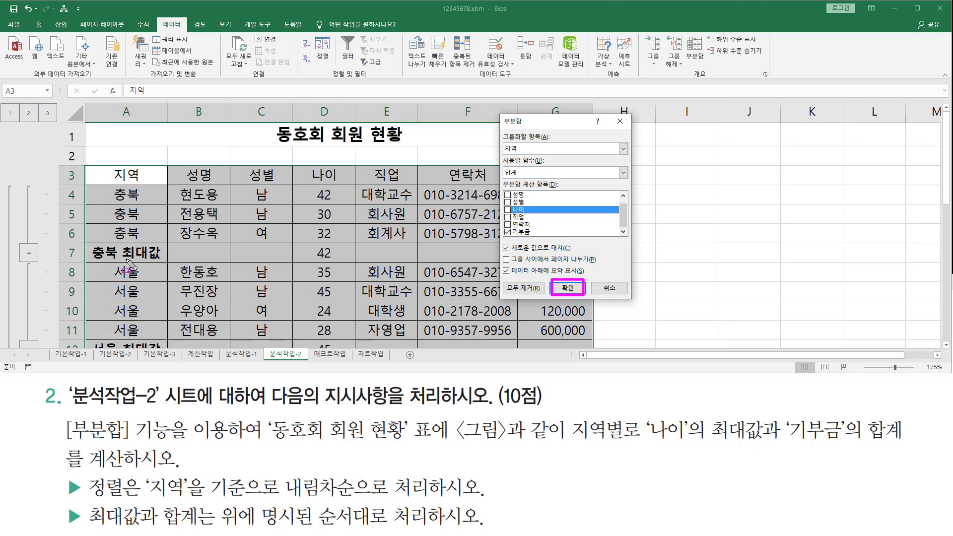
# Turn off 새로운 값으로 대치 and apply the 기부금 subtotal so that the existing 최대값 rows are kept
pyautogui.moveTo(121, 259); pyautogui.dragTo(183, 259)
pyautogui.moveTo(94, 252); pyautogui.dragTo(171, 254)
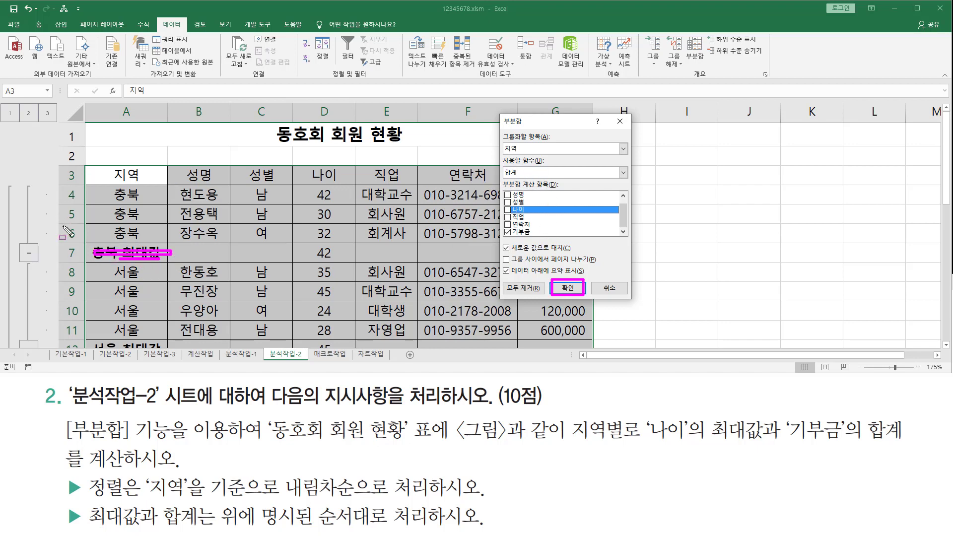
pyautogui.click(157, 287)
pyautogui.moveTo(499, 241)
pyautogui.mouseDown()
pyautogui.moveTo(582, 267)
pyautogui.moveTo(574, 256)
pyautogui.mouseUp()
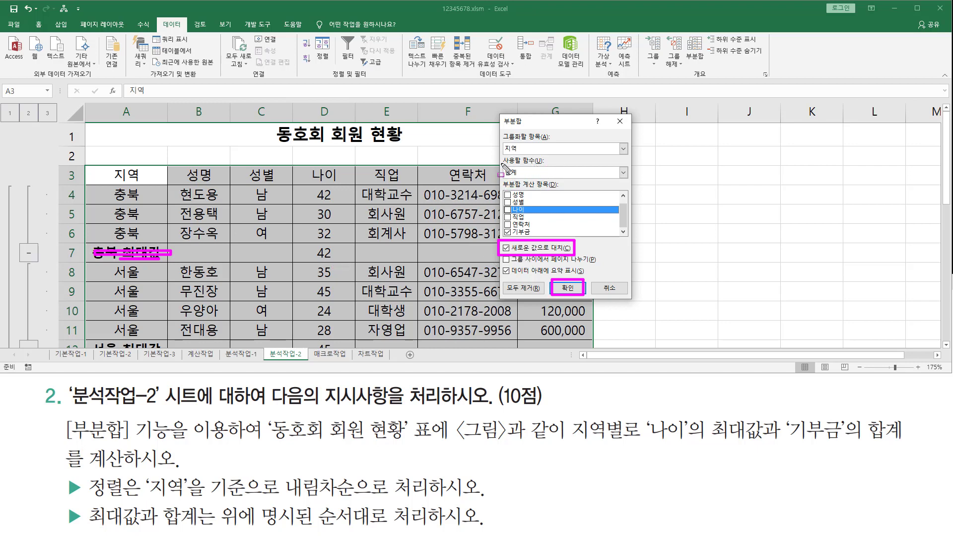
pyautogui.moveTo(501, 167); pyautogui.dragTo(527, 180)
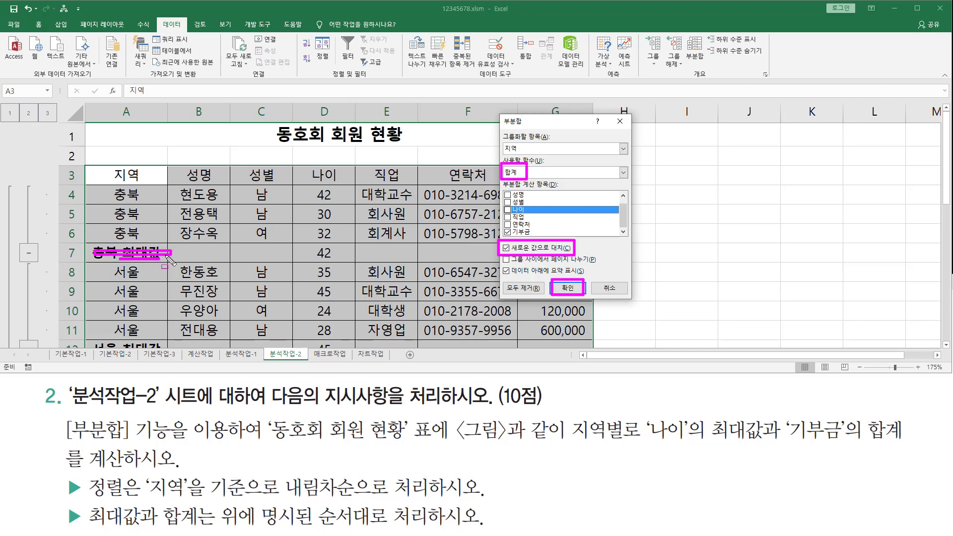
pyautogui.press('Escape')
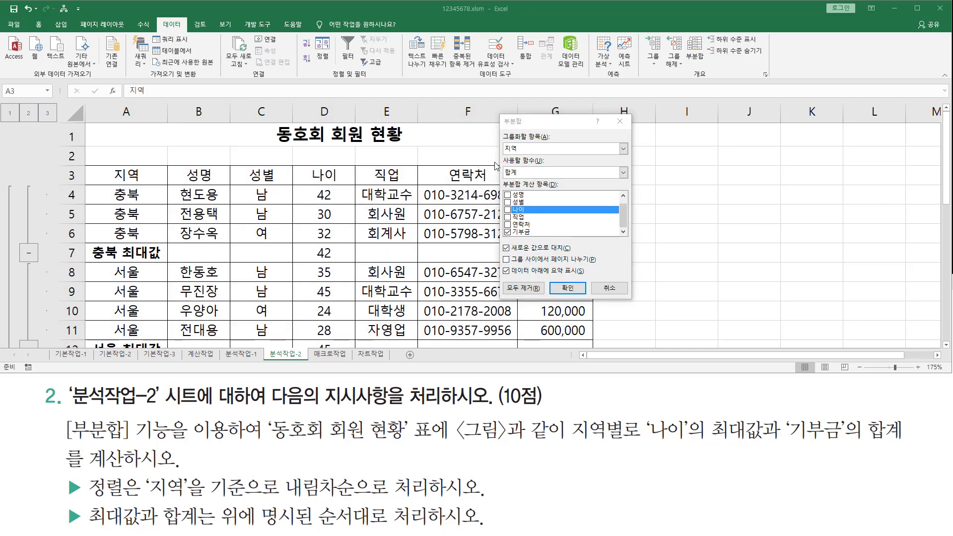
pyautogui.click(507, 249)
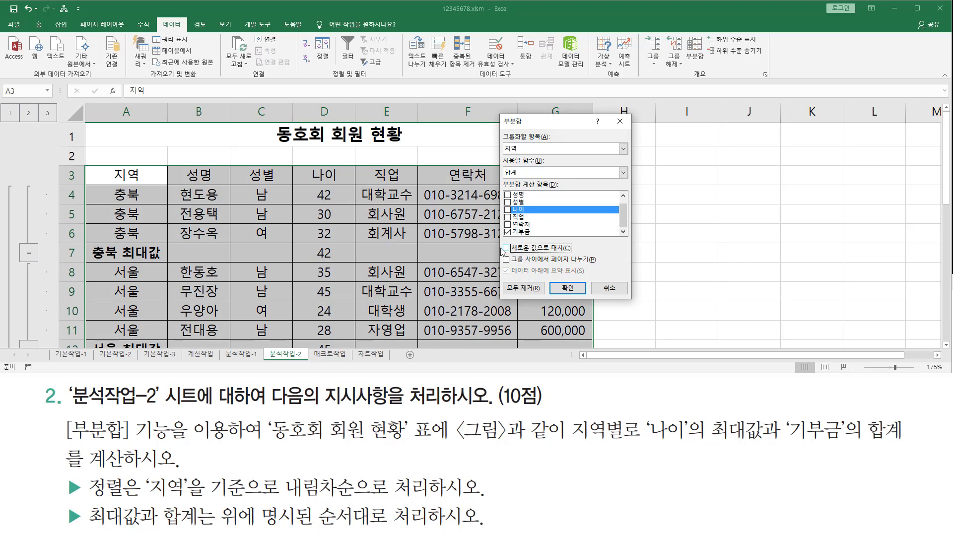
pyautogui.click(568, 289)
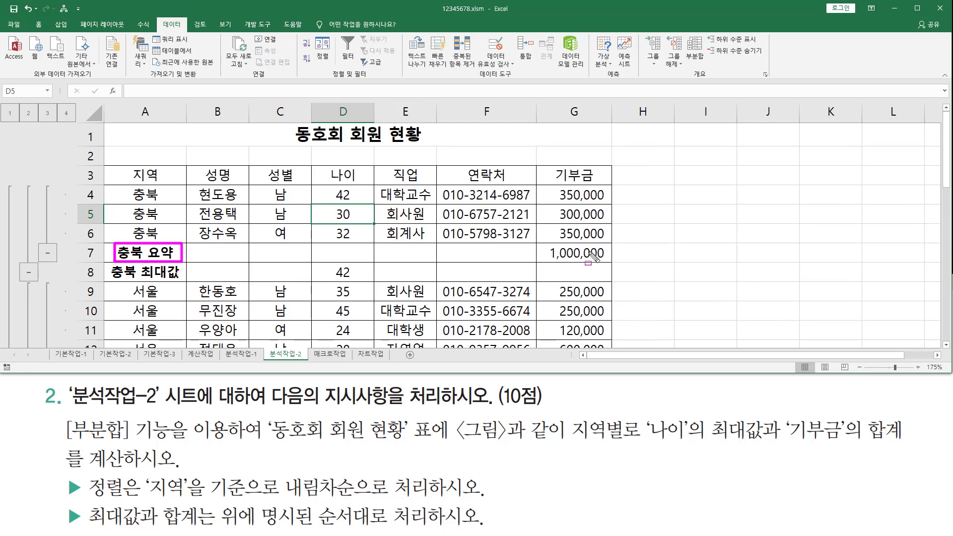
# Examine the 요약 and 최대값 rows of each 지역 group and the grand total rows below the table
pyautogui.moveTo(539, 244); pyautogui.dragTo(610, 259)
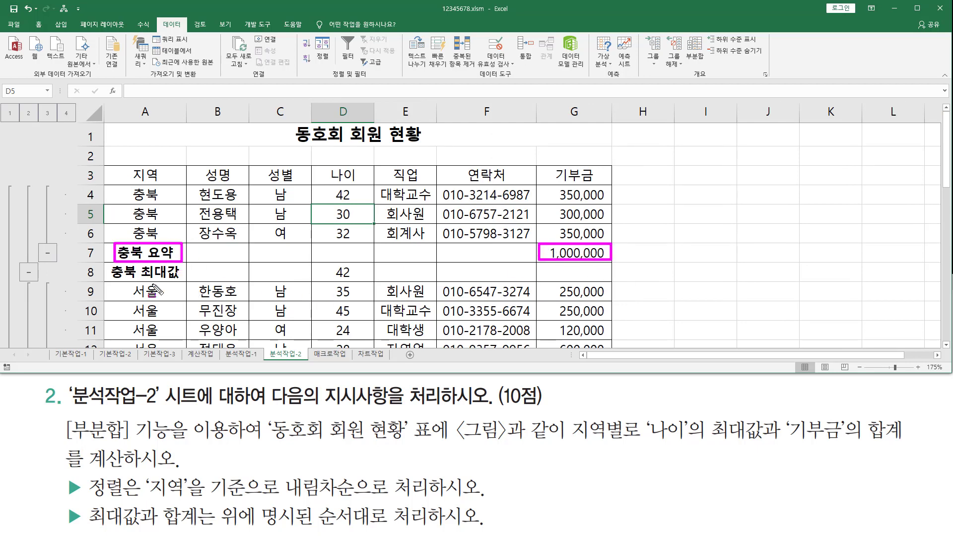
pyautogui.moveTo(113, 264); pyautogui.dragTo(189, 280)
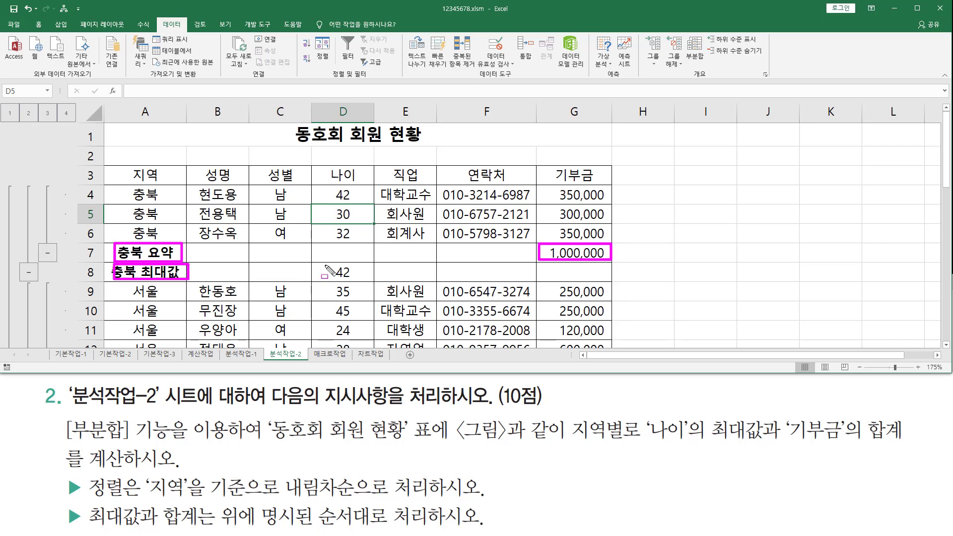
pyautogui.moveTo(325, 264); pyautogui.dragTo(366, 280)
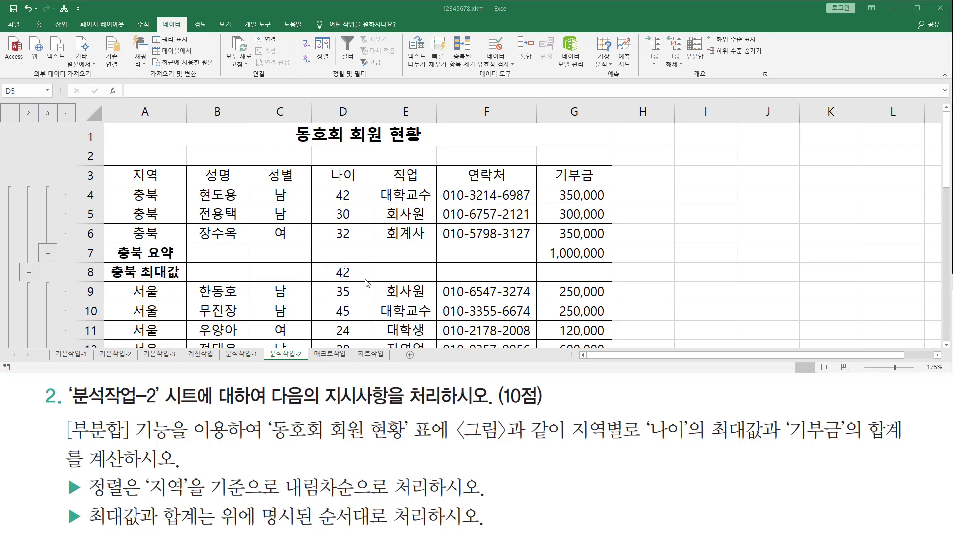
pyautogui.scroll(-3, 370, 287)
pyautogui.scroll(-3, 332, 283)
pyautogui.scroll(-2, 332, 283)
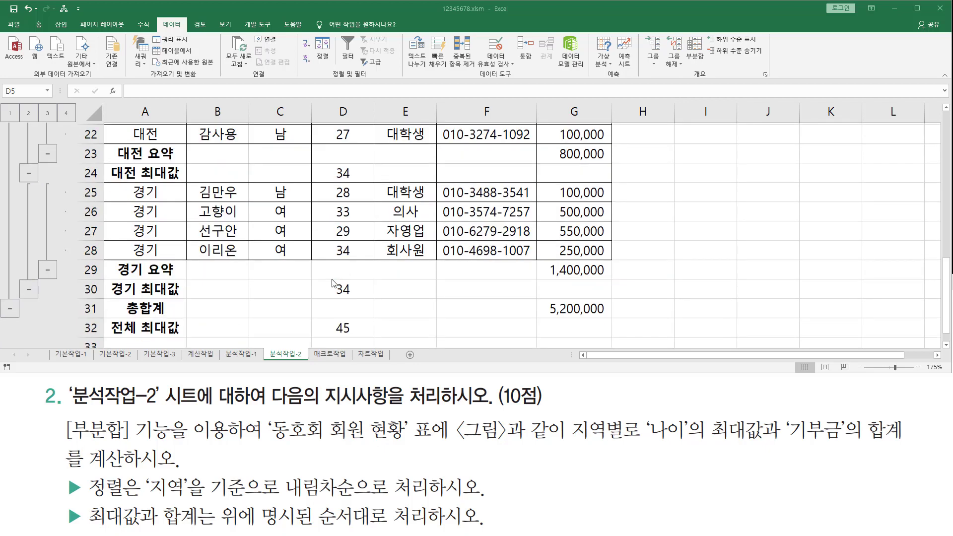
pyautogui.scroll(5, 332, 283)
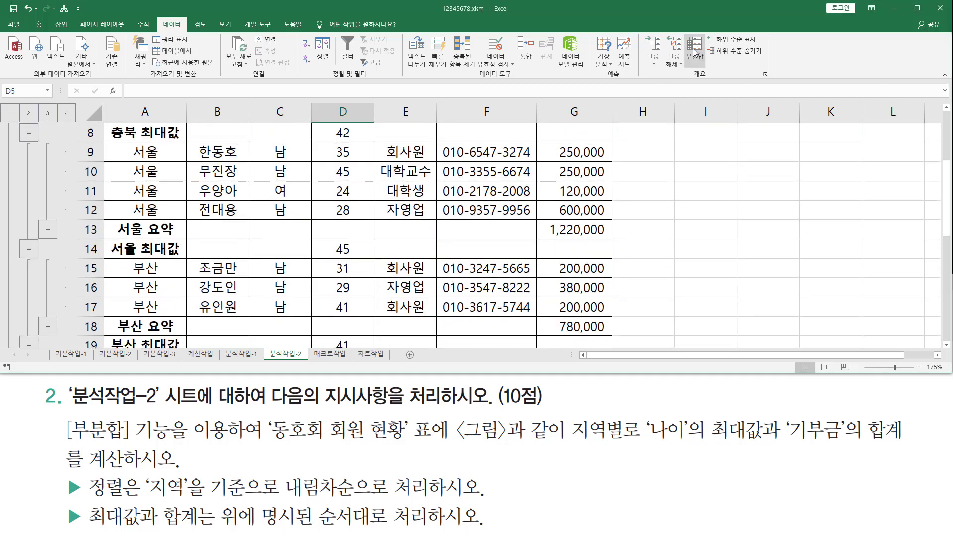
# Review the 새로운 값으로 대치 and 모두 제거 options in the Subtotal settings, and close them without applying anything
pyautogui.click(695, 49)
pyautogui.moveTo(499, 241); pyautogui.dragTo(576, 253)
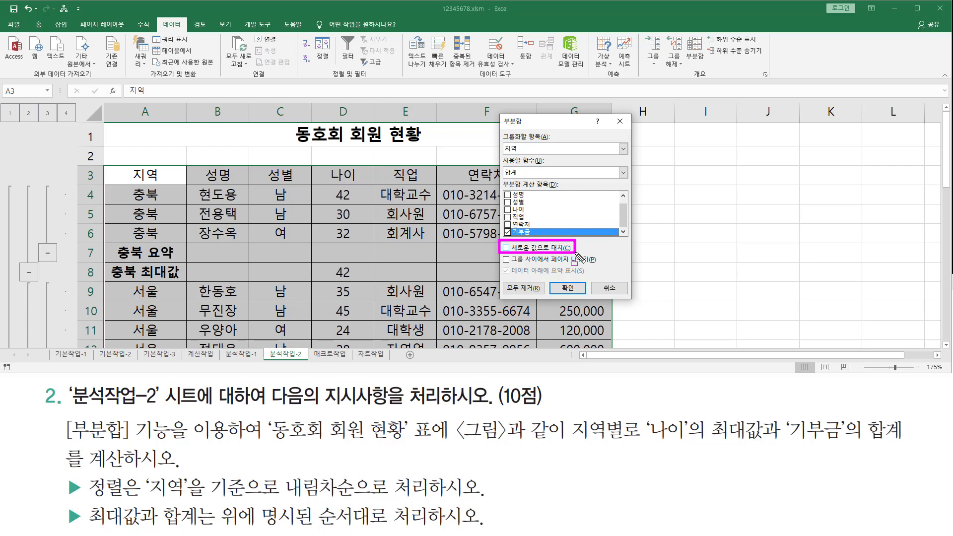
pyautogui.click(506, 247)
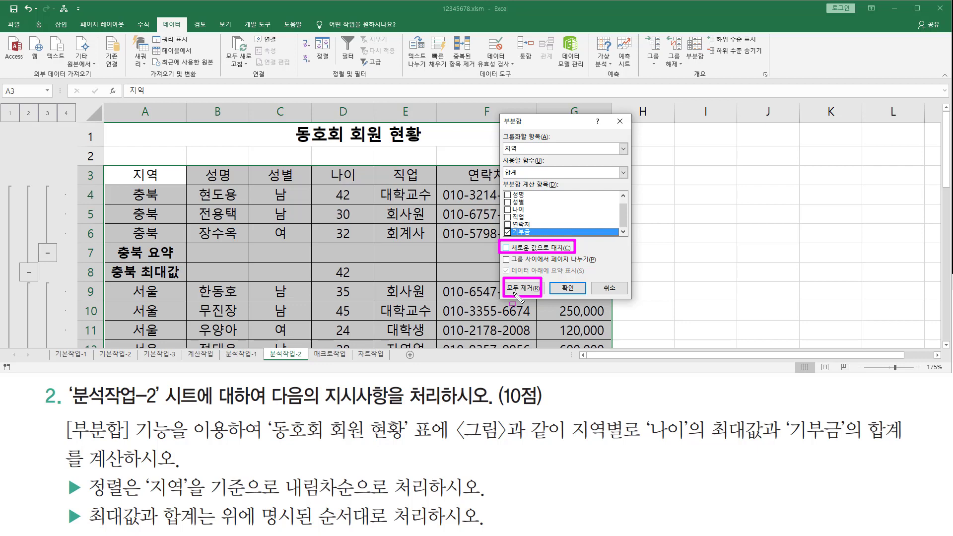
pyautogui.press('Escape')
pyautogui.click(606, 290)
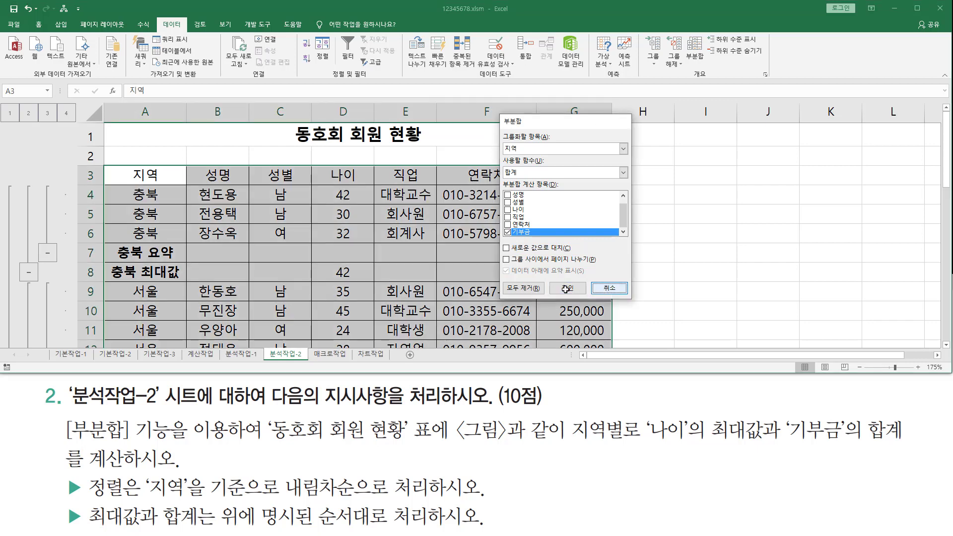
pyautogui.click(416, 271)
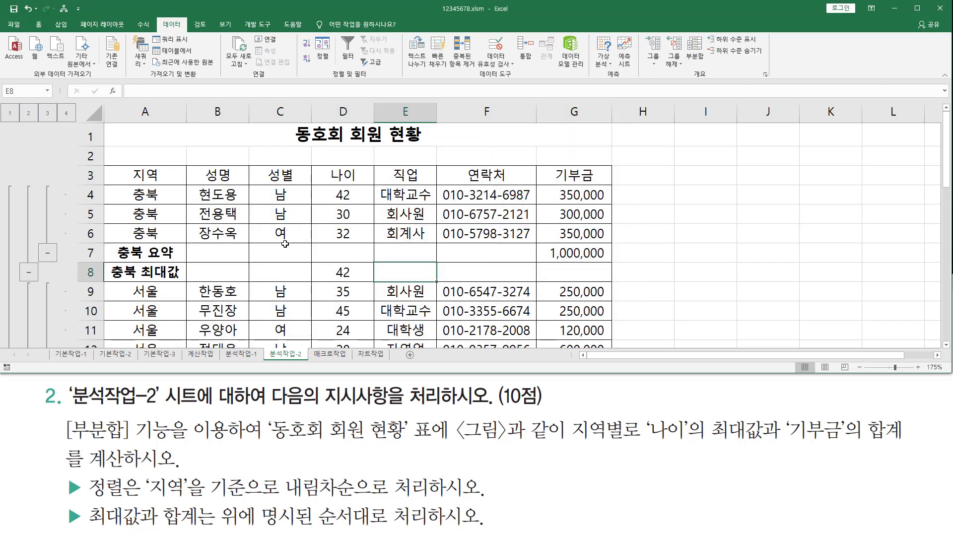